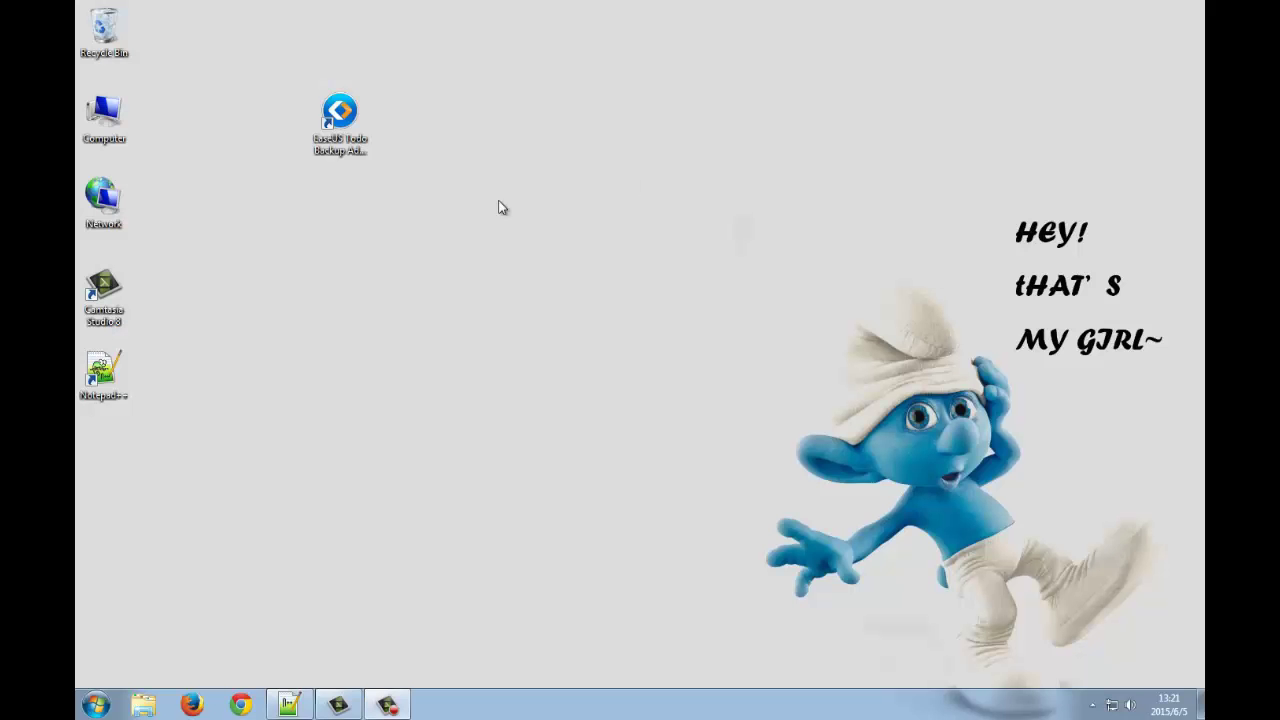
- Launch EaseUS Todo Backup and start a file backup with only Library > Documents selected as the source
double_click(331, 131)
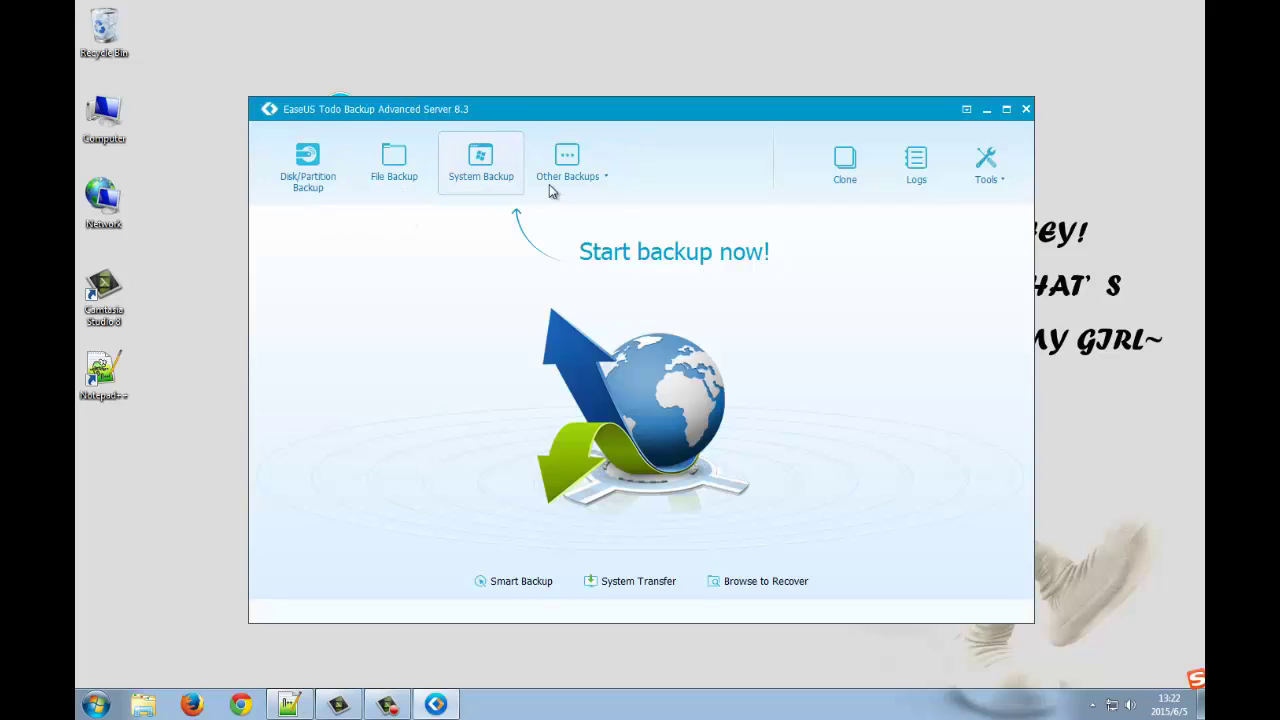
click(605, 181)
click(414, 289)
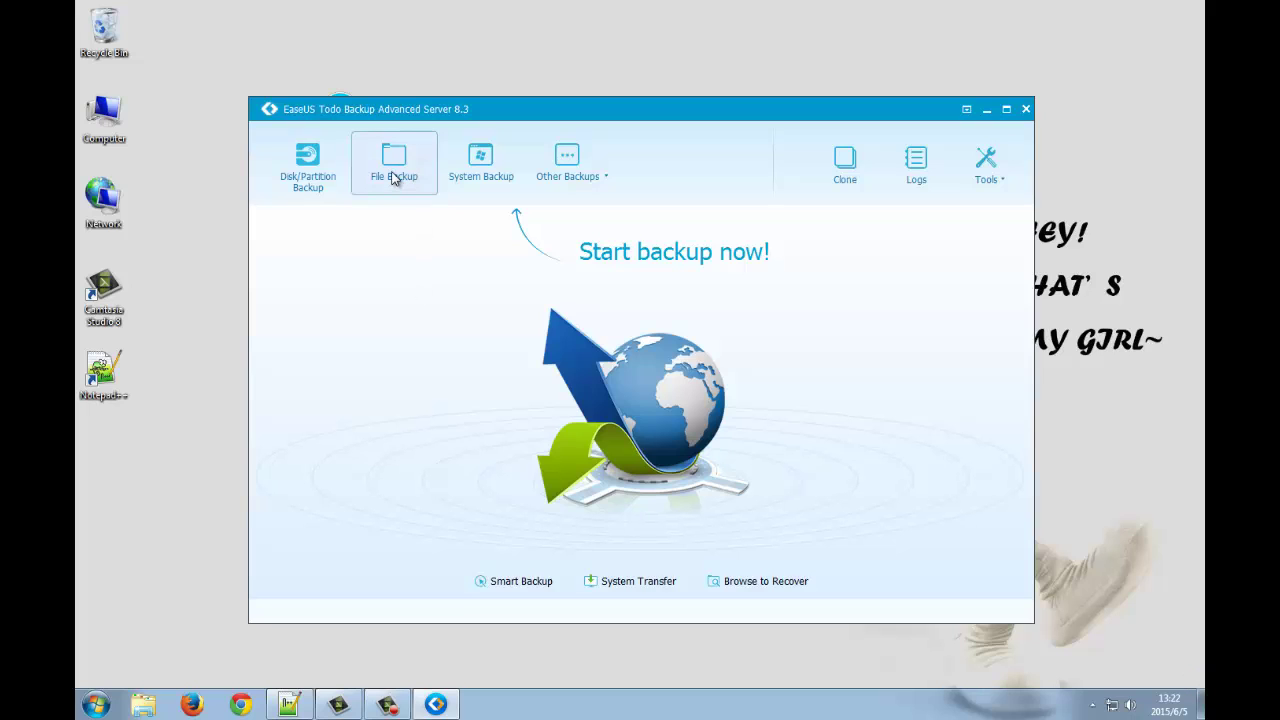
click(393, 165)
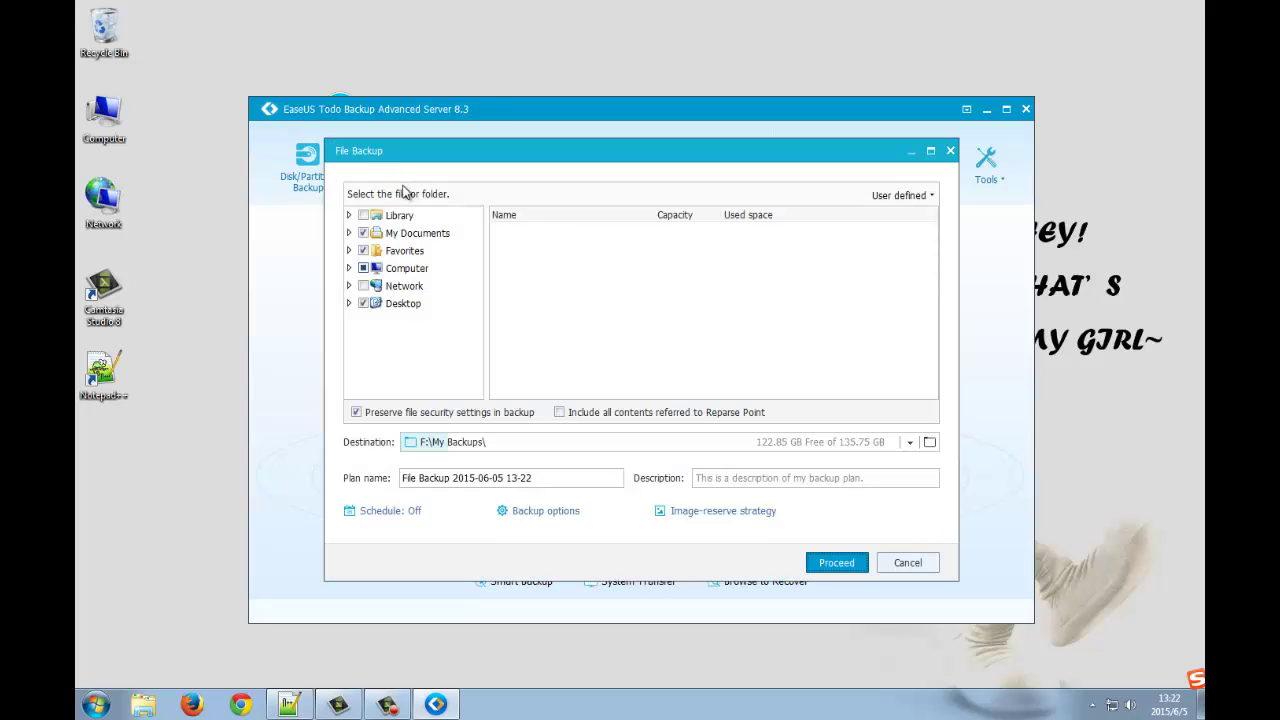
click(363, 233)
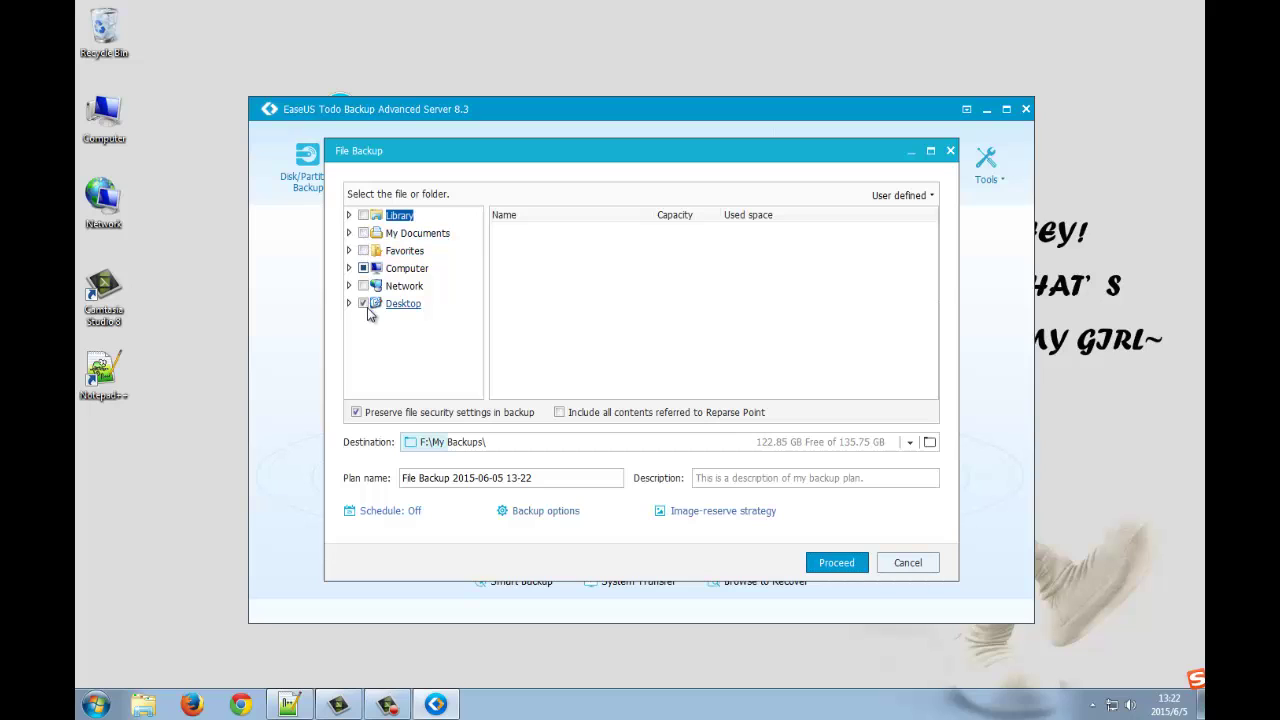
click(350, 215)
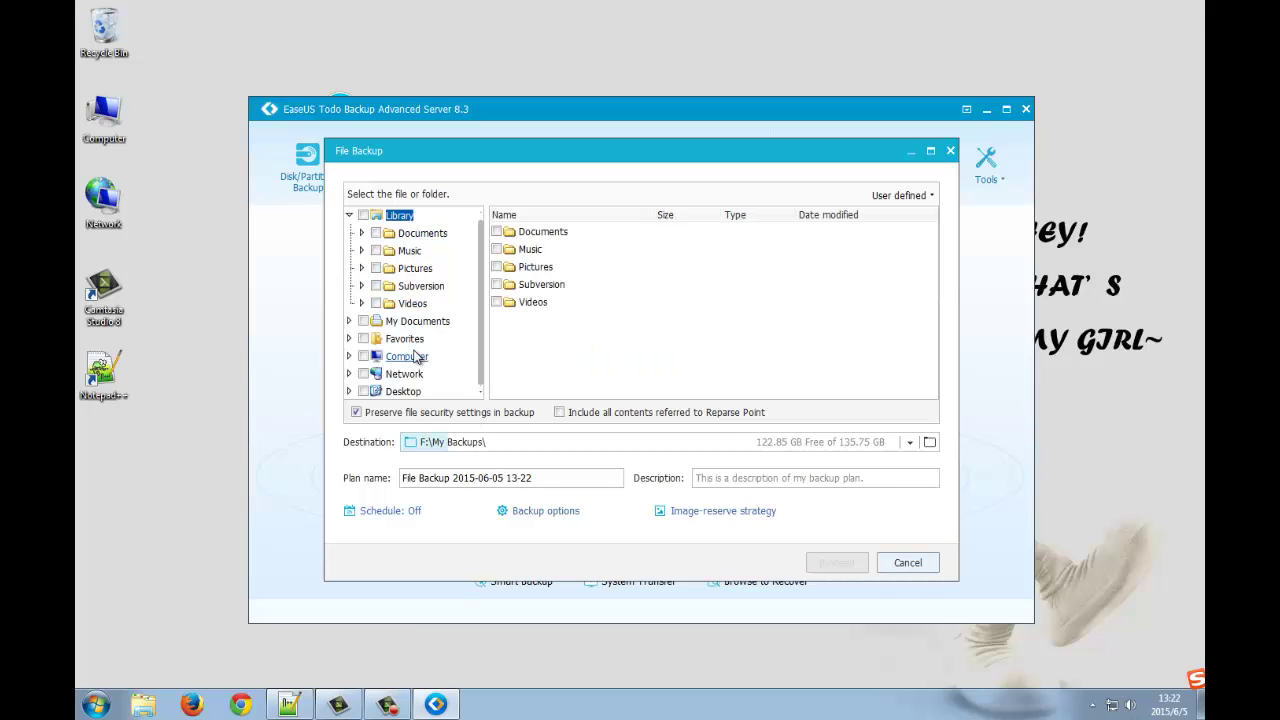
click(496, 232)
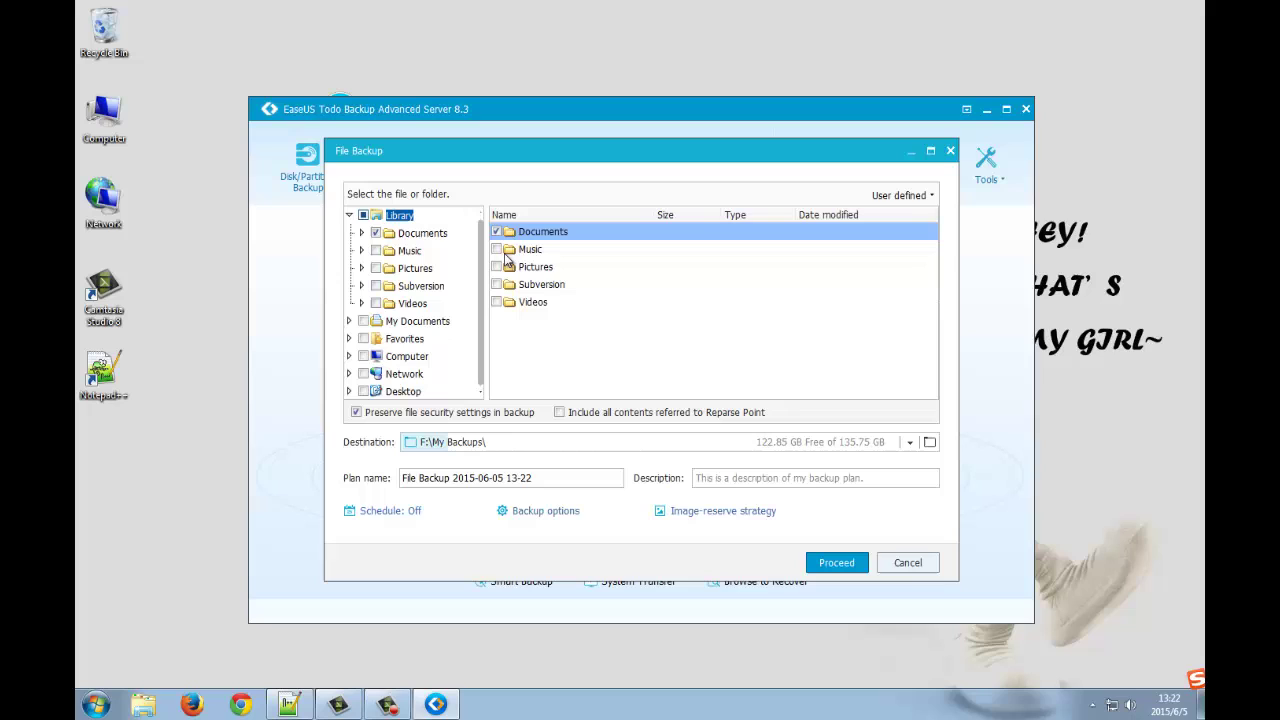
- Keep the F:\My Backups destination, enter the description 'Library - Documents - full backup', and run the plan
click(928, 442)
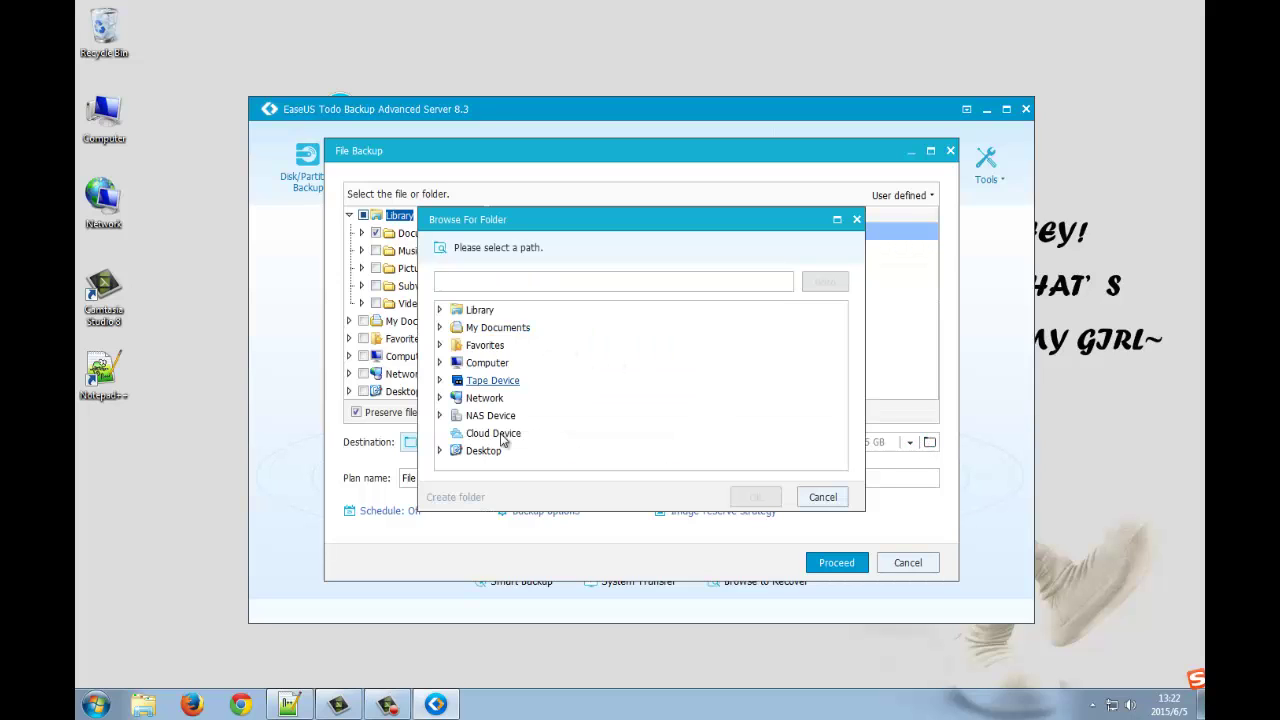
click(822, 497)
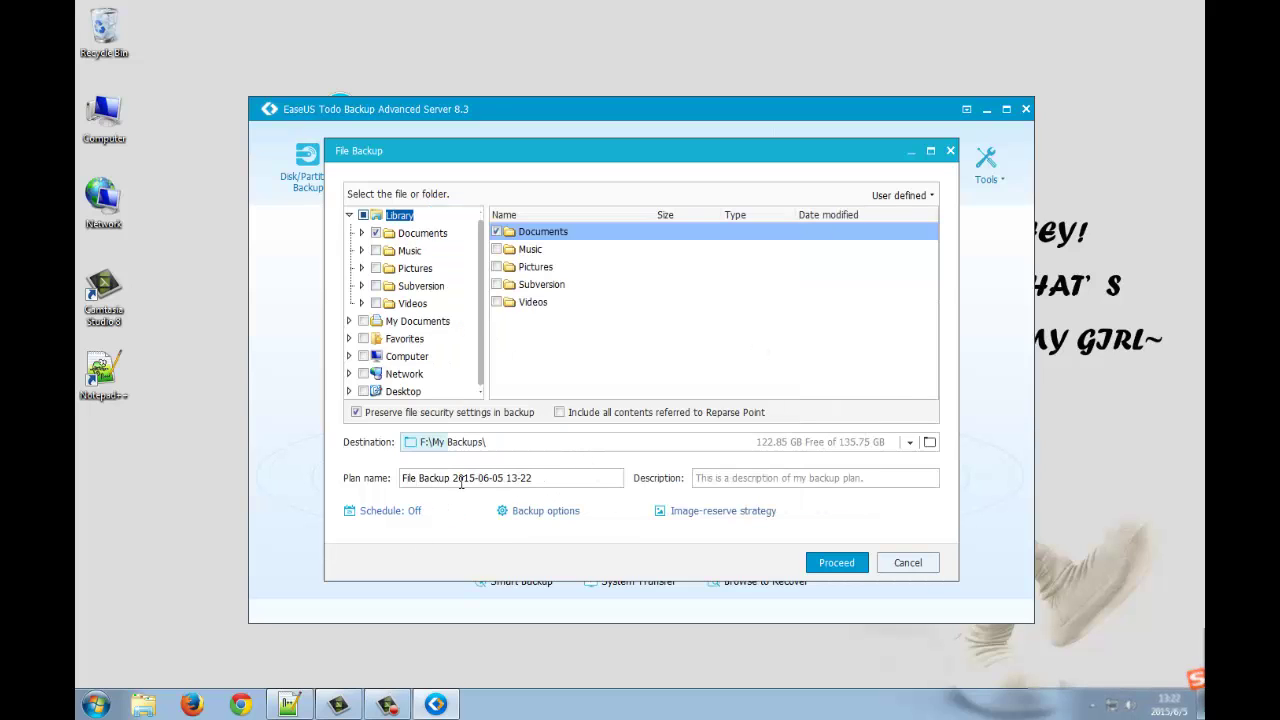
click(734, 482)
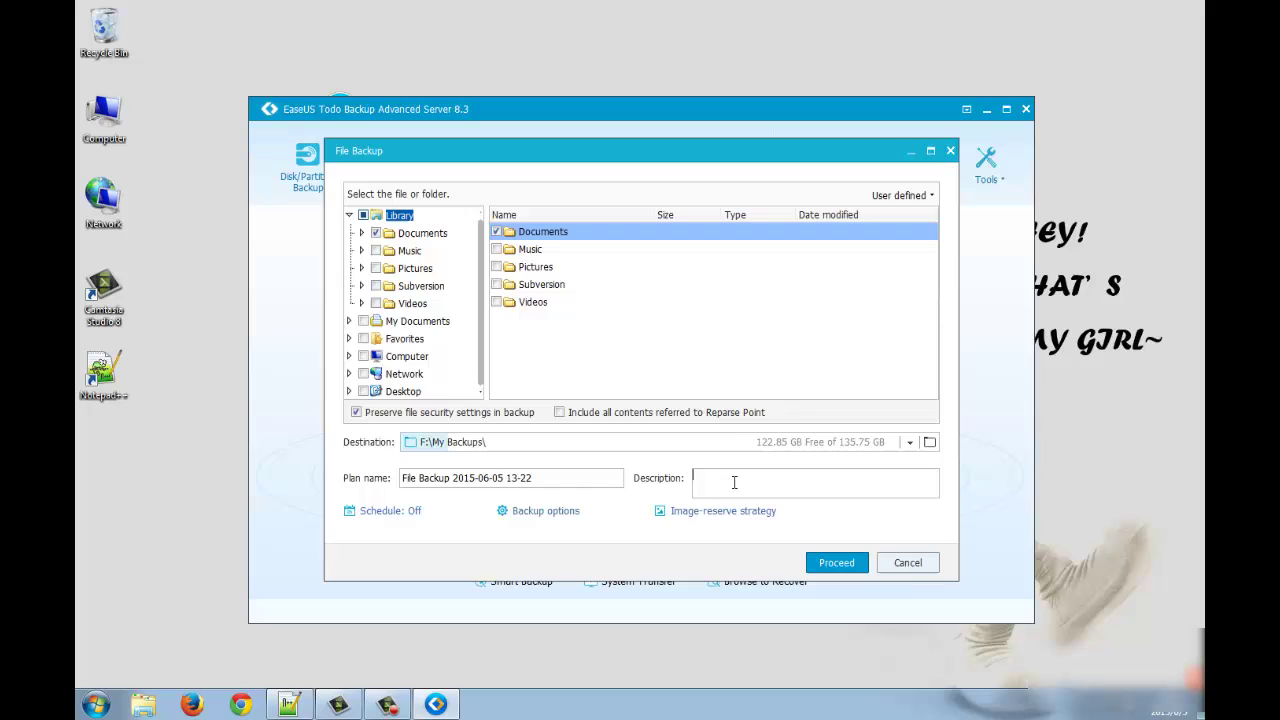
text(1)
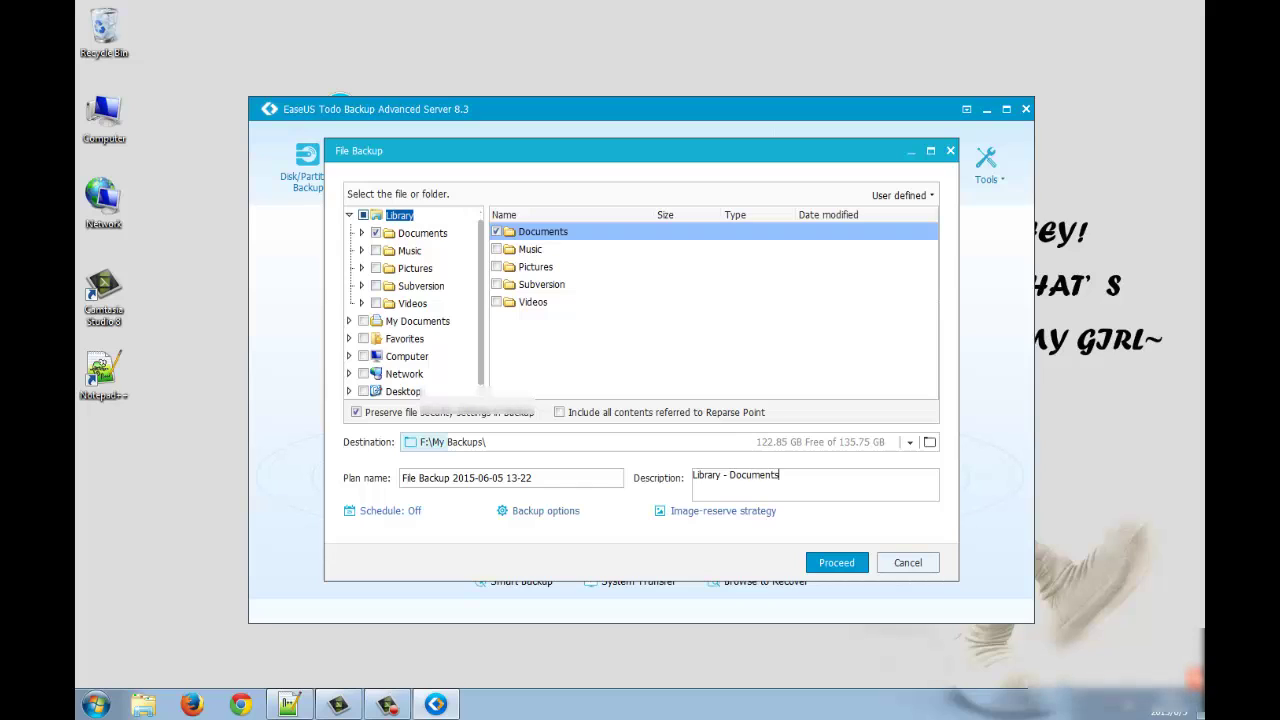
text(fu)
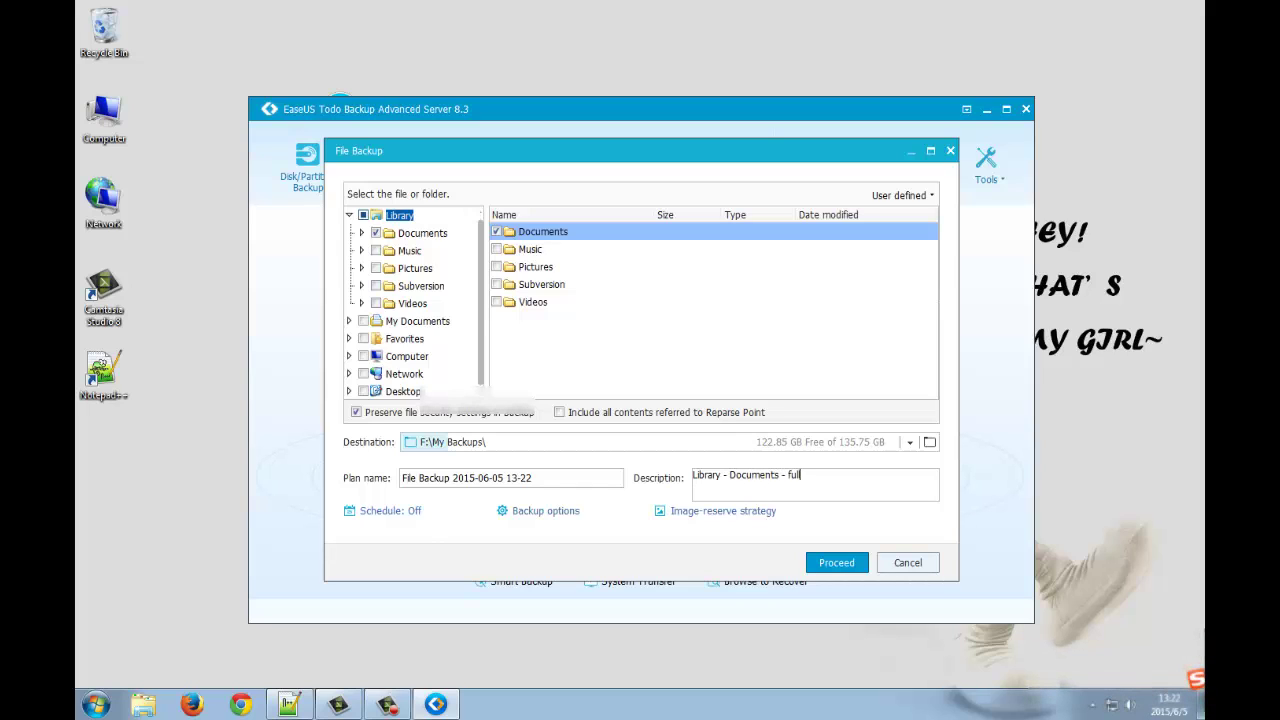
text(ll back)
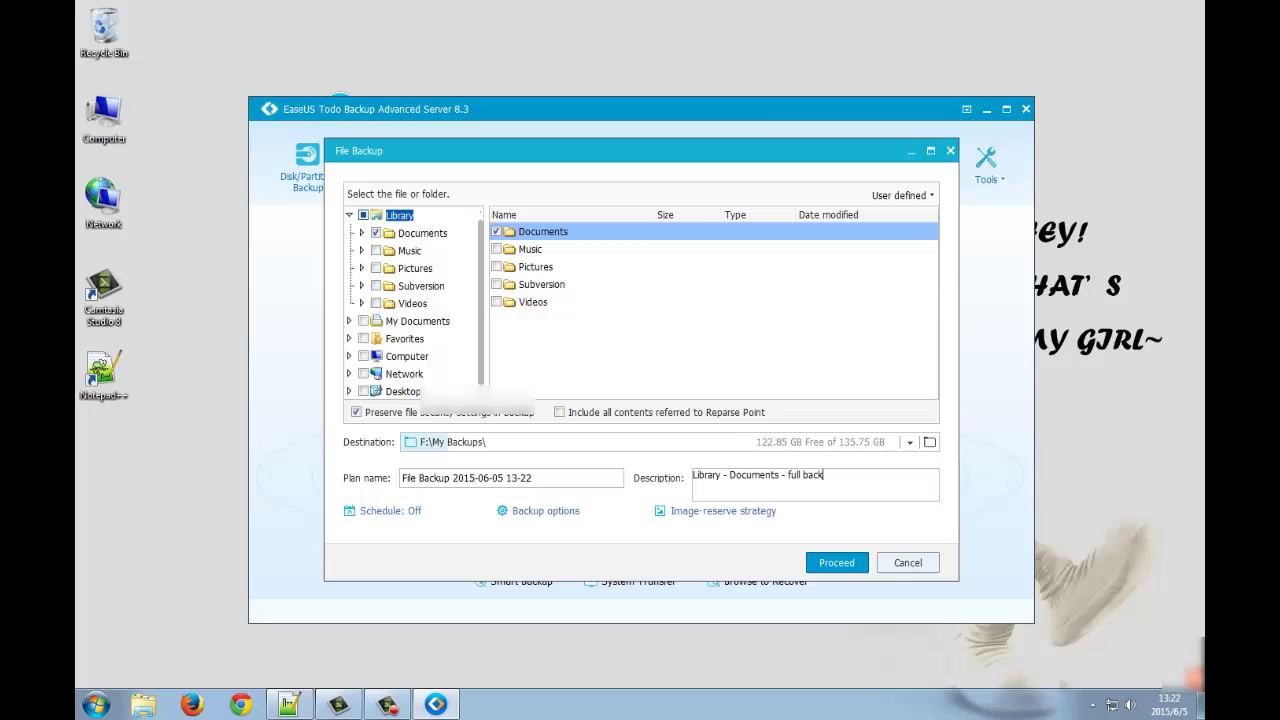
text(up)
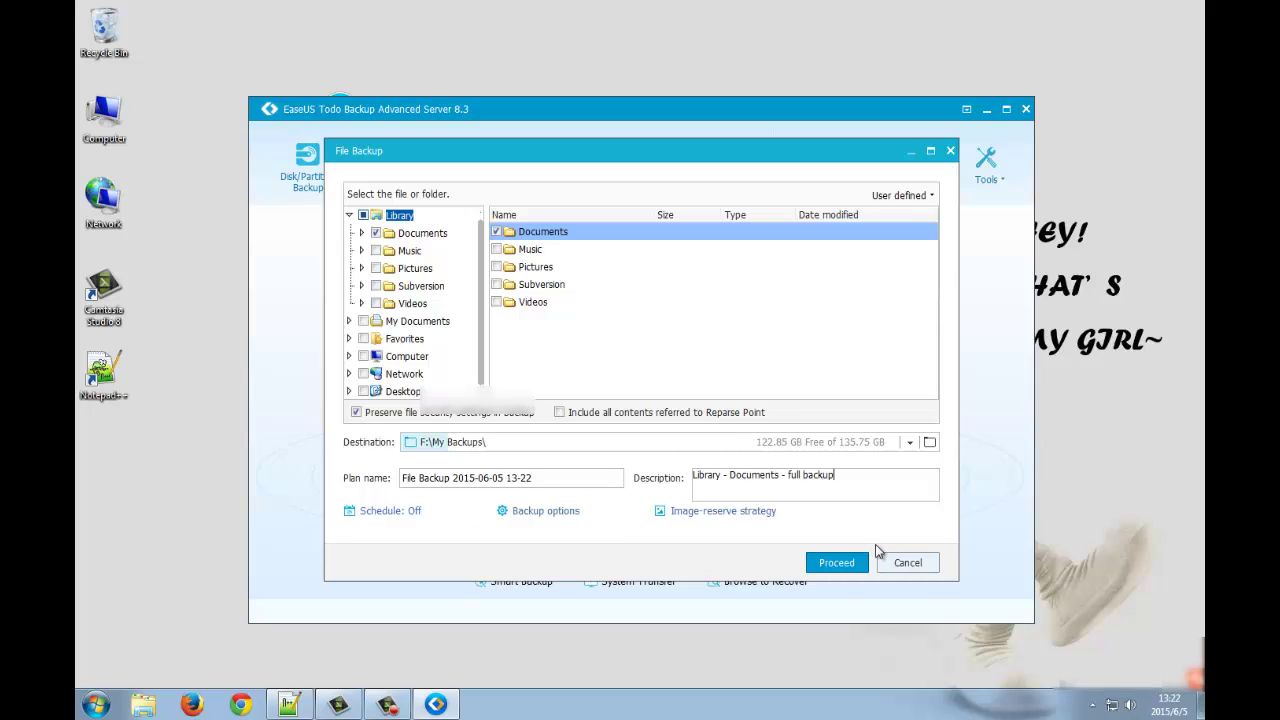
click(850, 565)
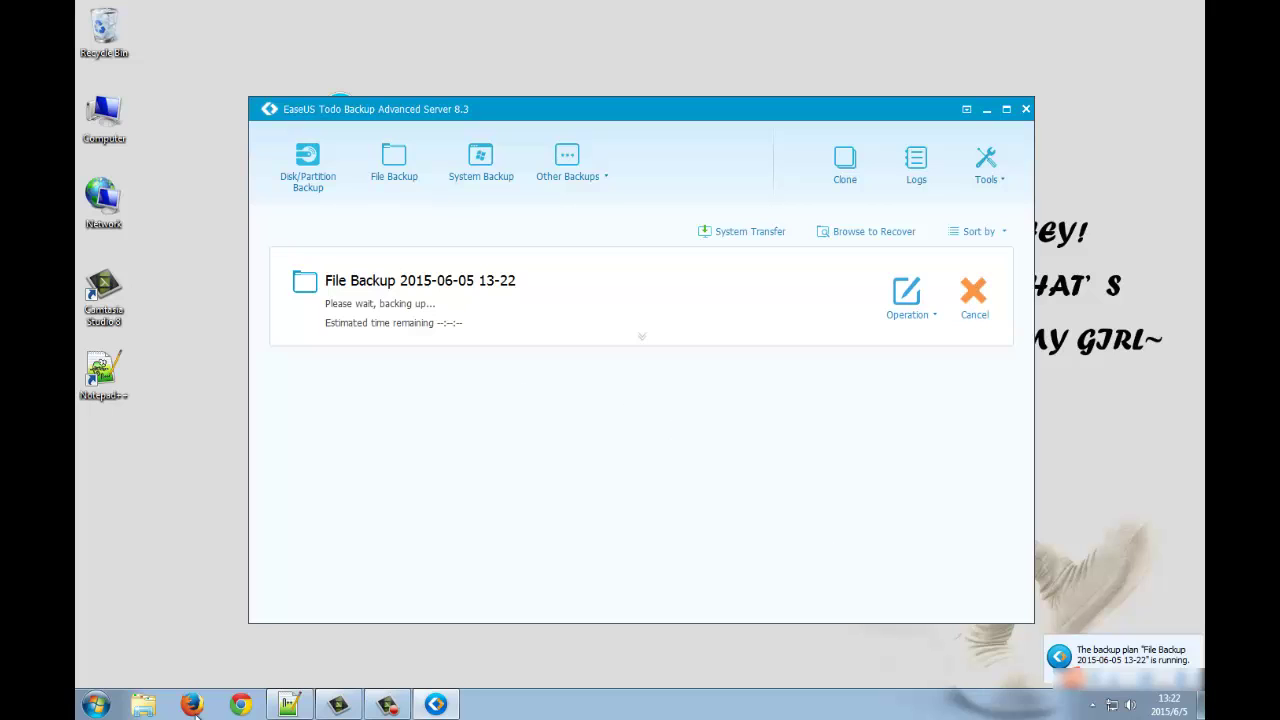
- Browse the four folders in the Explorer Documents library, then switch to the differential file backup text in Notepad++
click(146, 706)
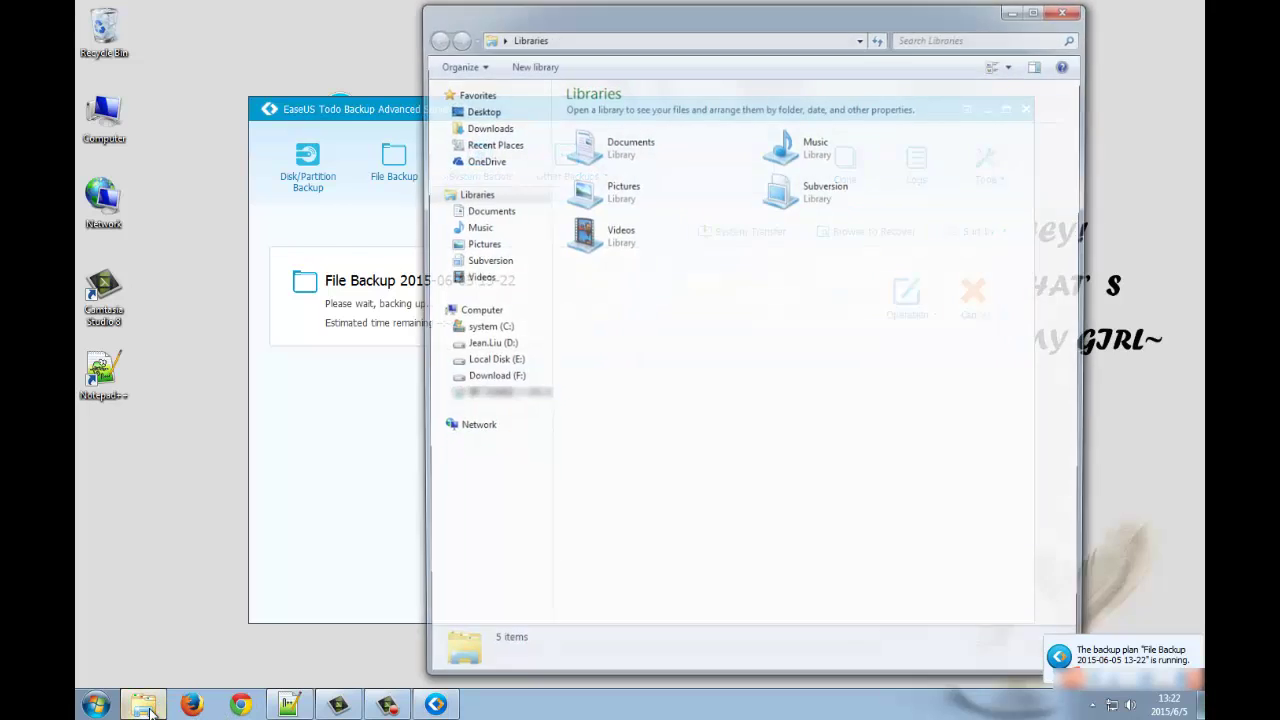
double_click(655, 158)
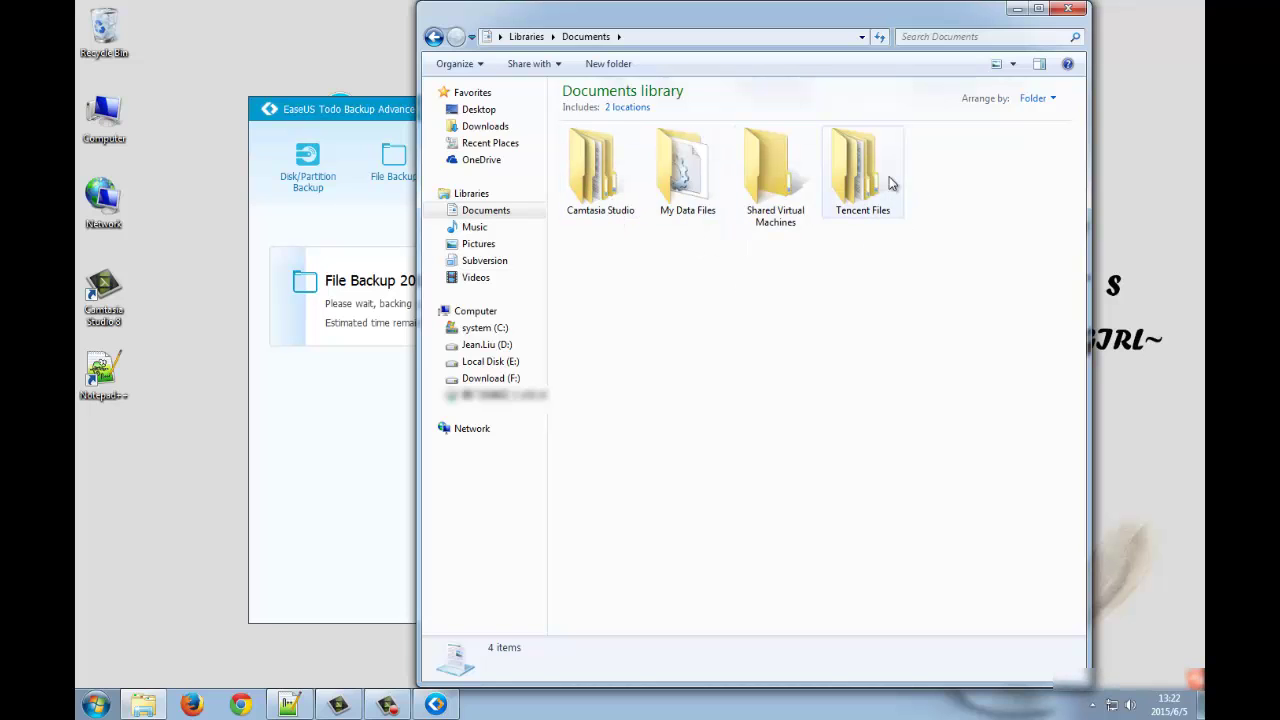
click(1068, 9)
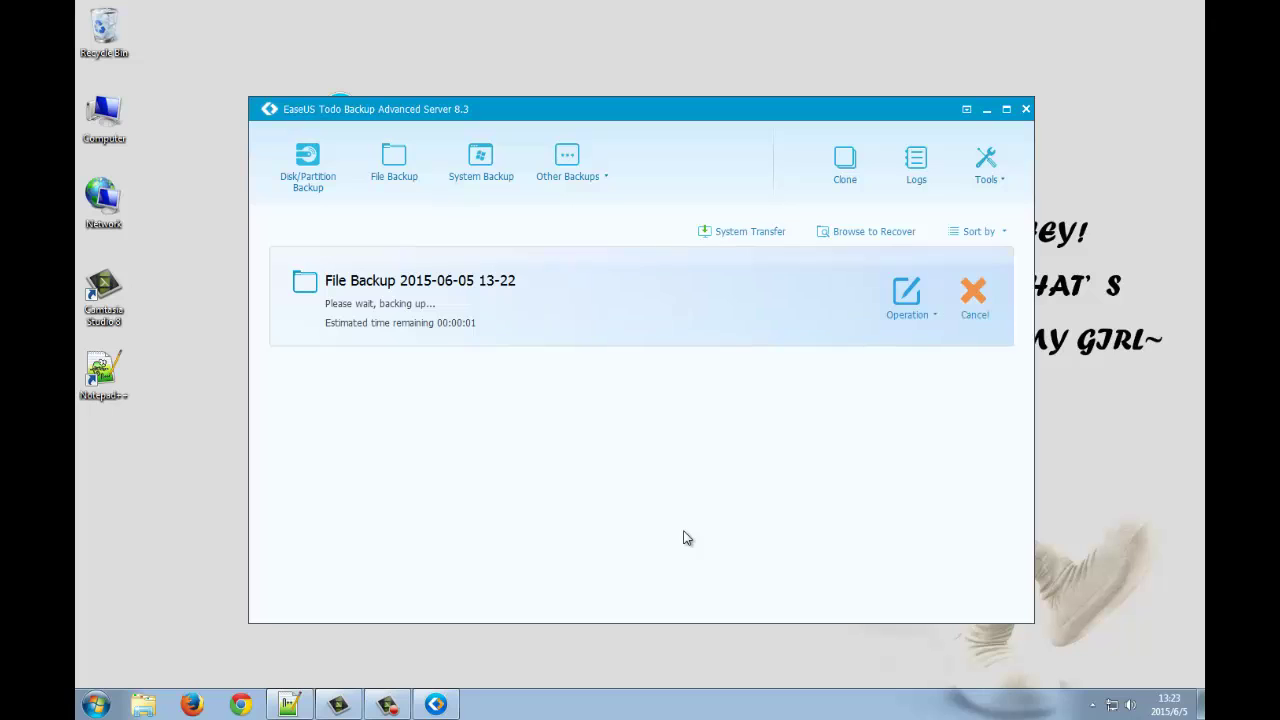
click(289, 705)
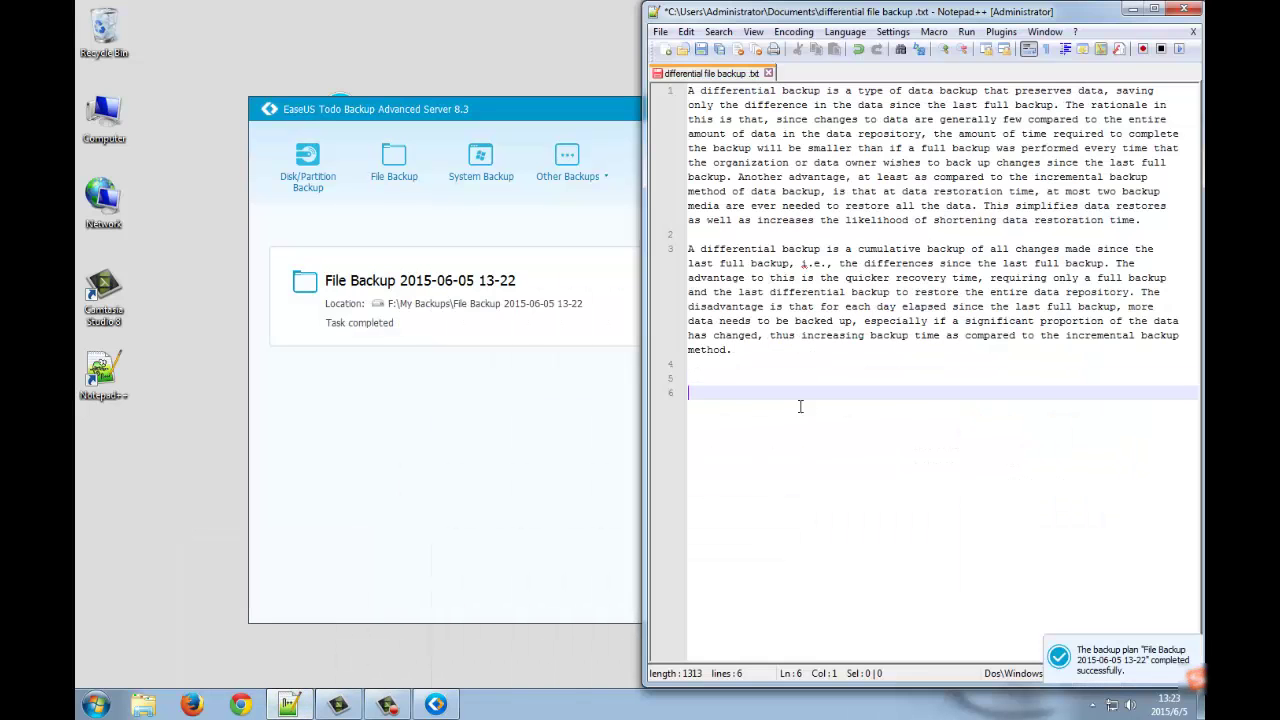
- Save the Notepad++ text as 'differential file backup .txt' in the Libraries > Documents folder
drag(800, 406, 670, 88)
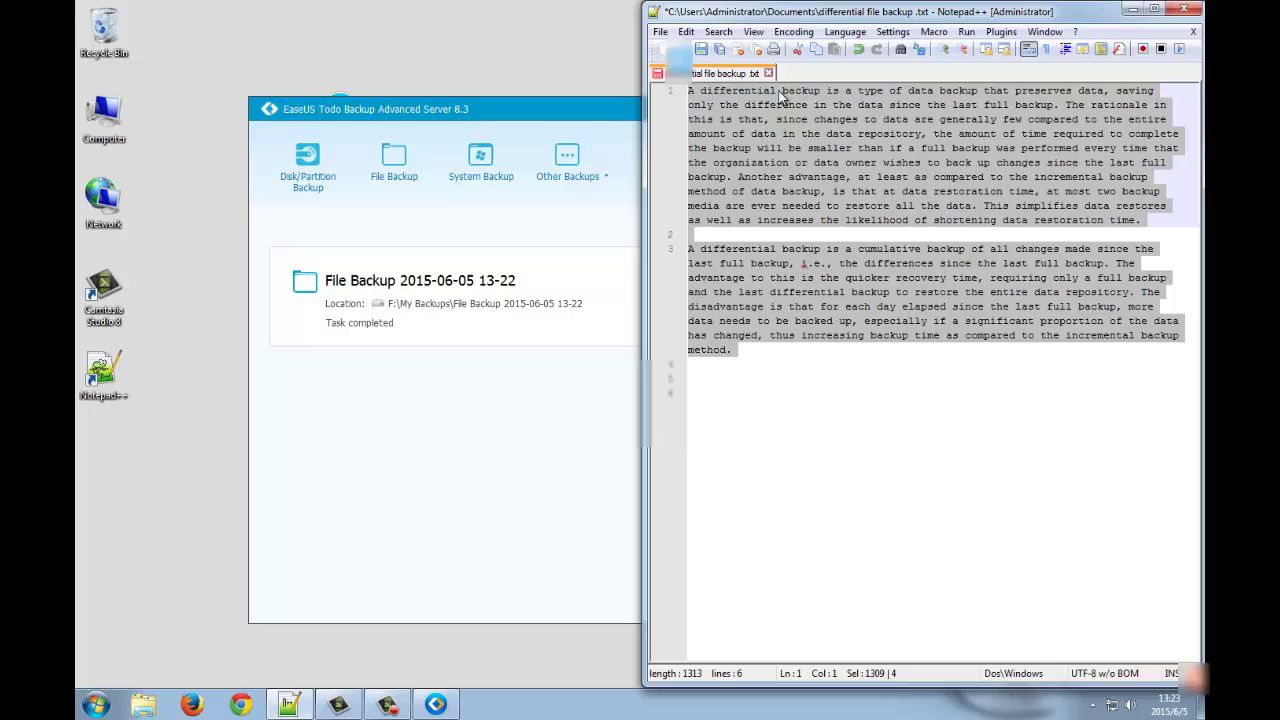
click(841, 438)
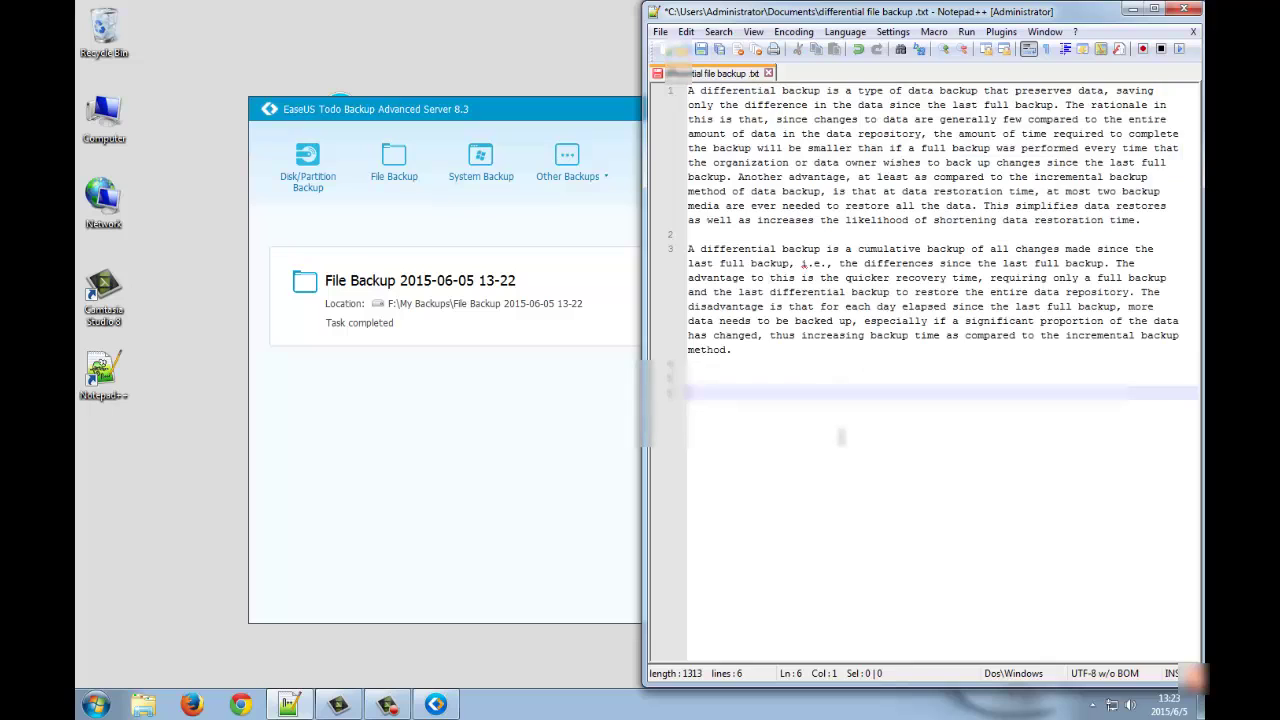
click(661, 32)
click(688, 141)
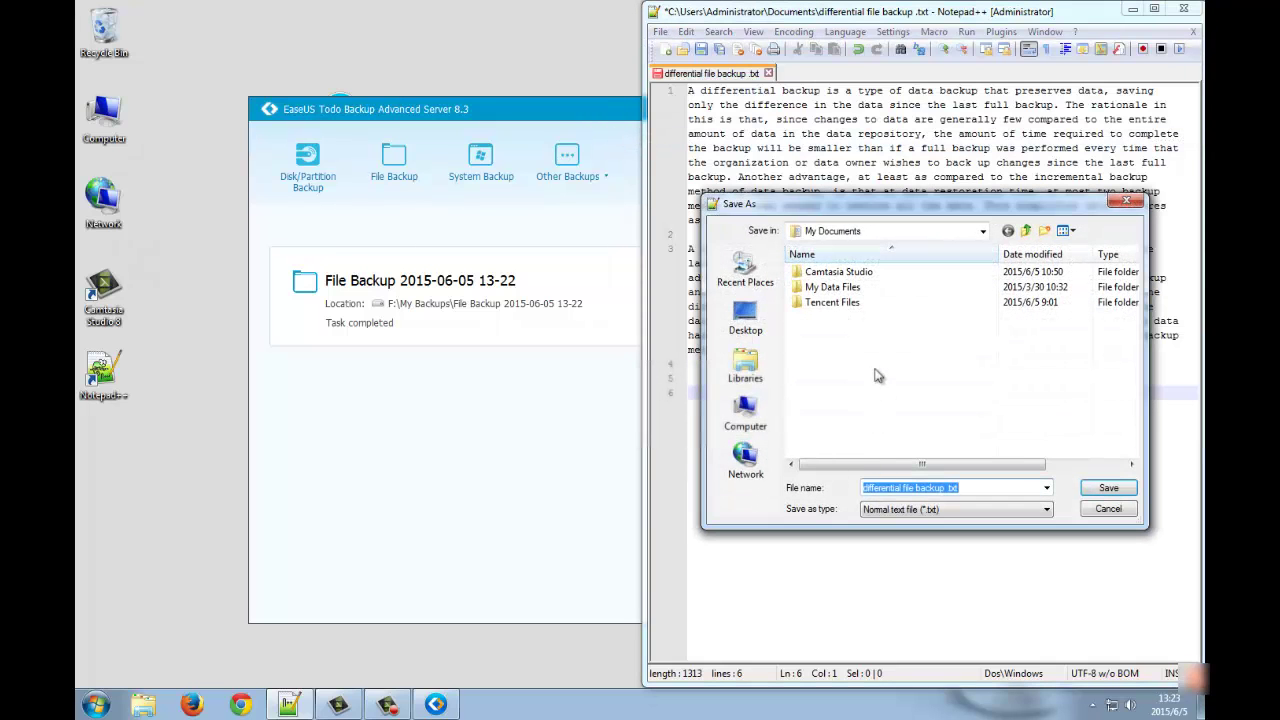
click(982, 488)
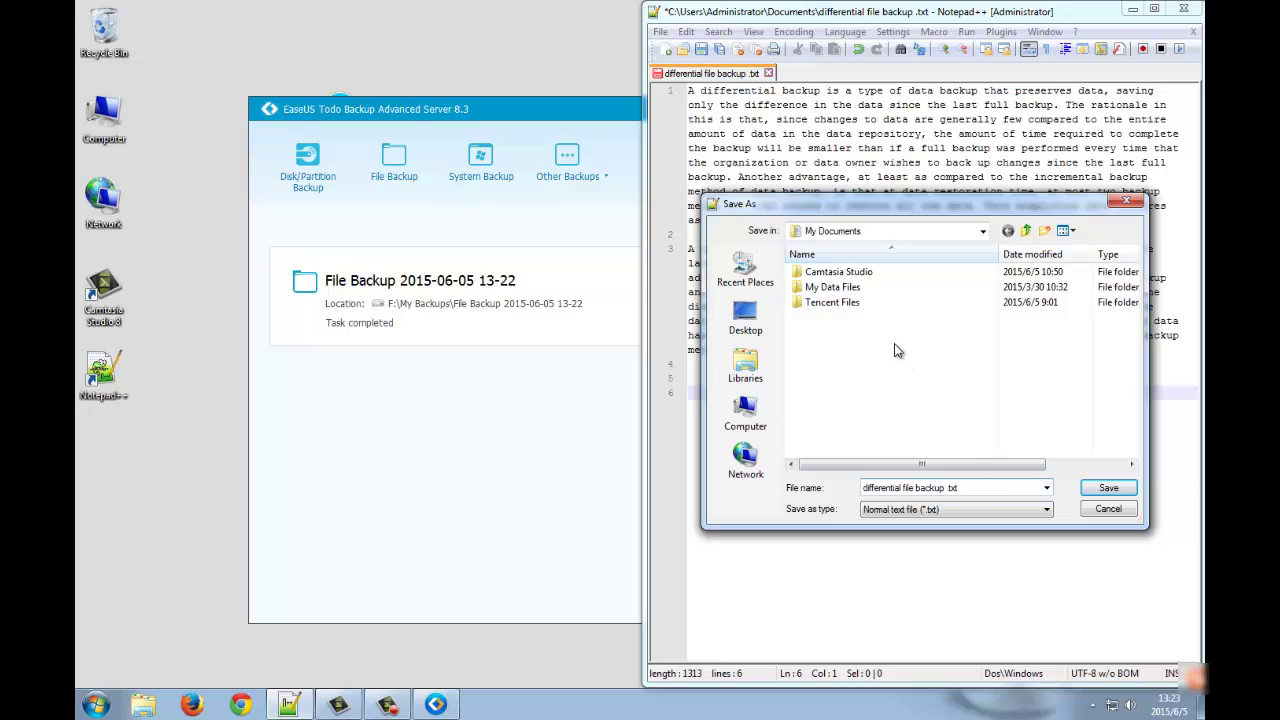
click(745, 368)
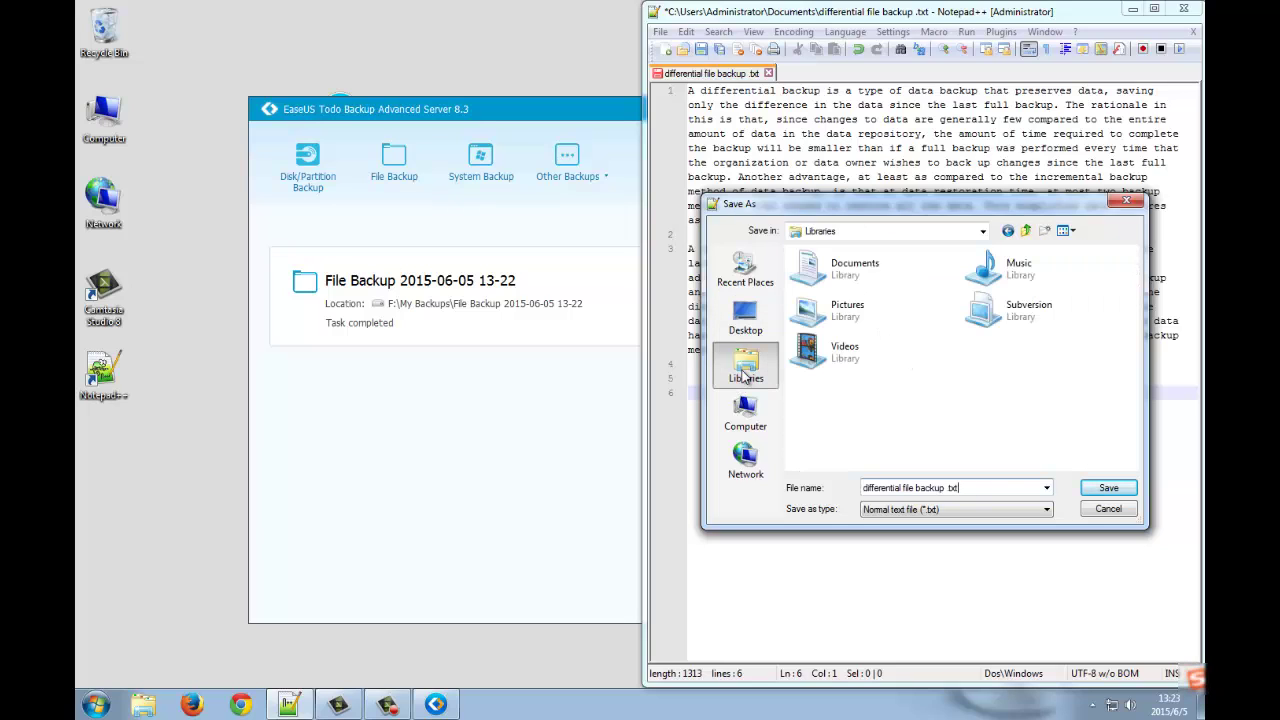
double_click(895, 278)
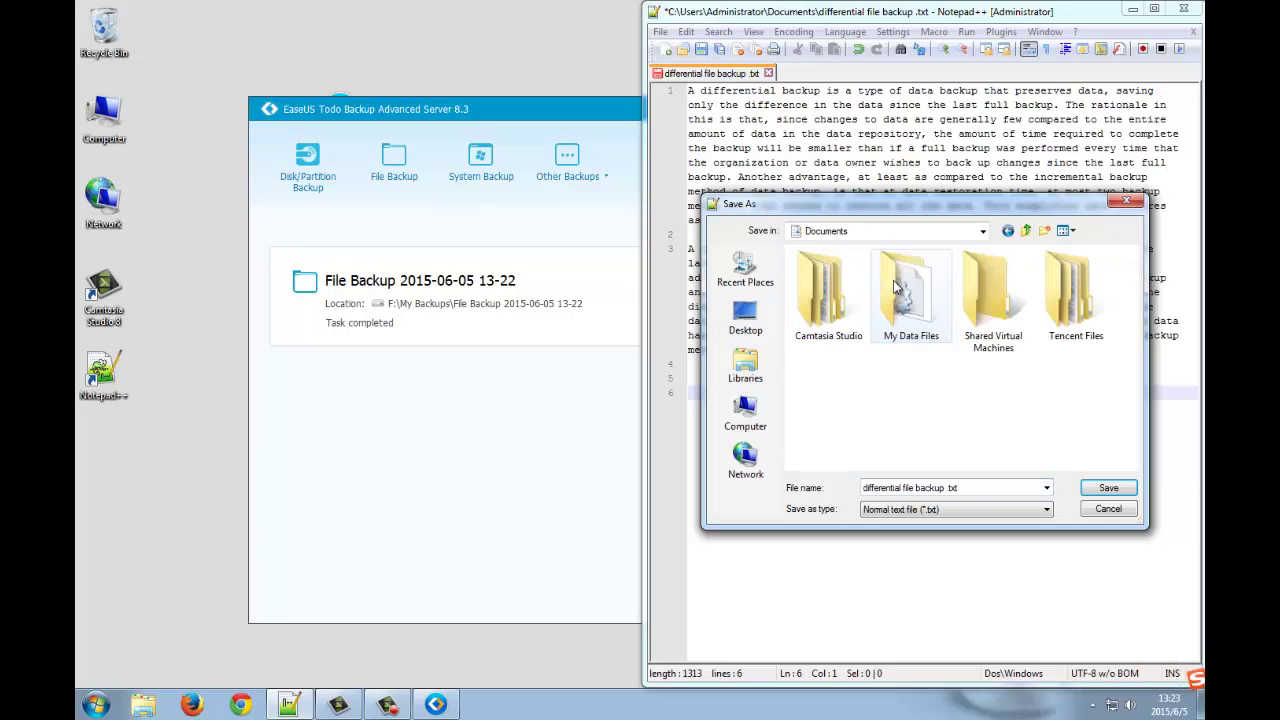
click(1107, 488)
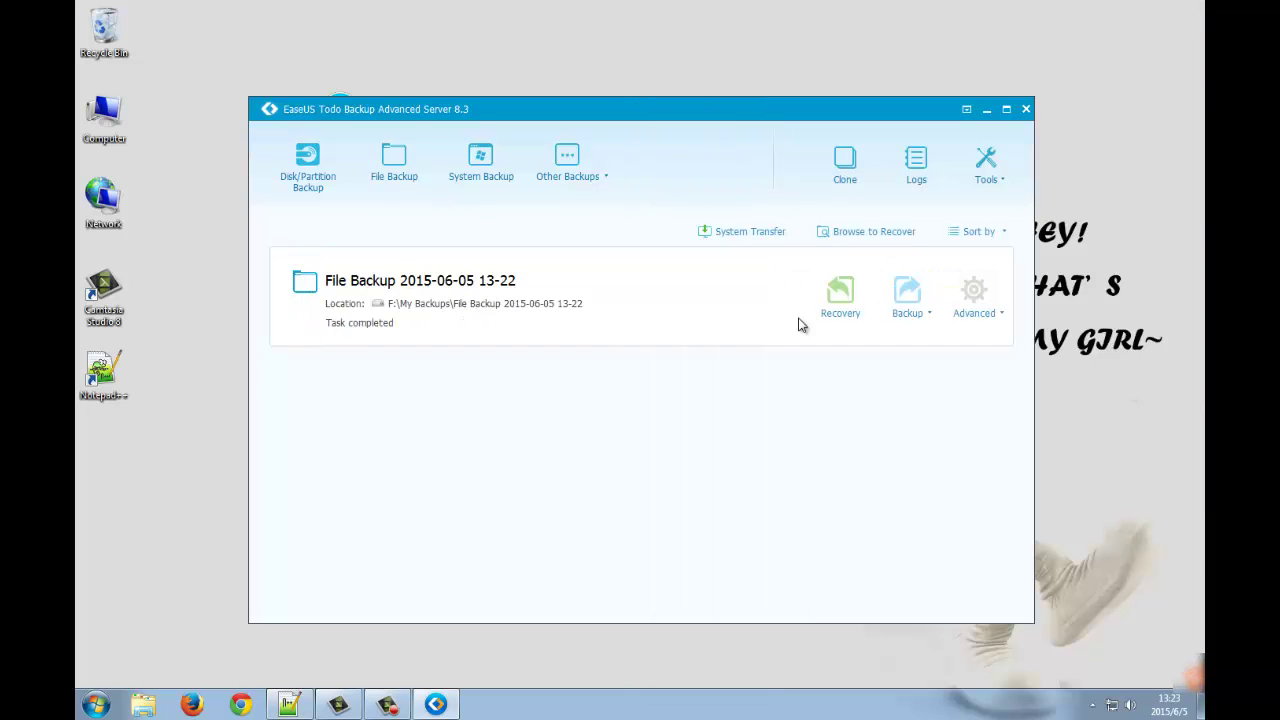
- Recover the latest differential backup to the Desktop instead of its original location
click(848, 310)
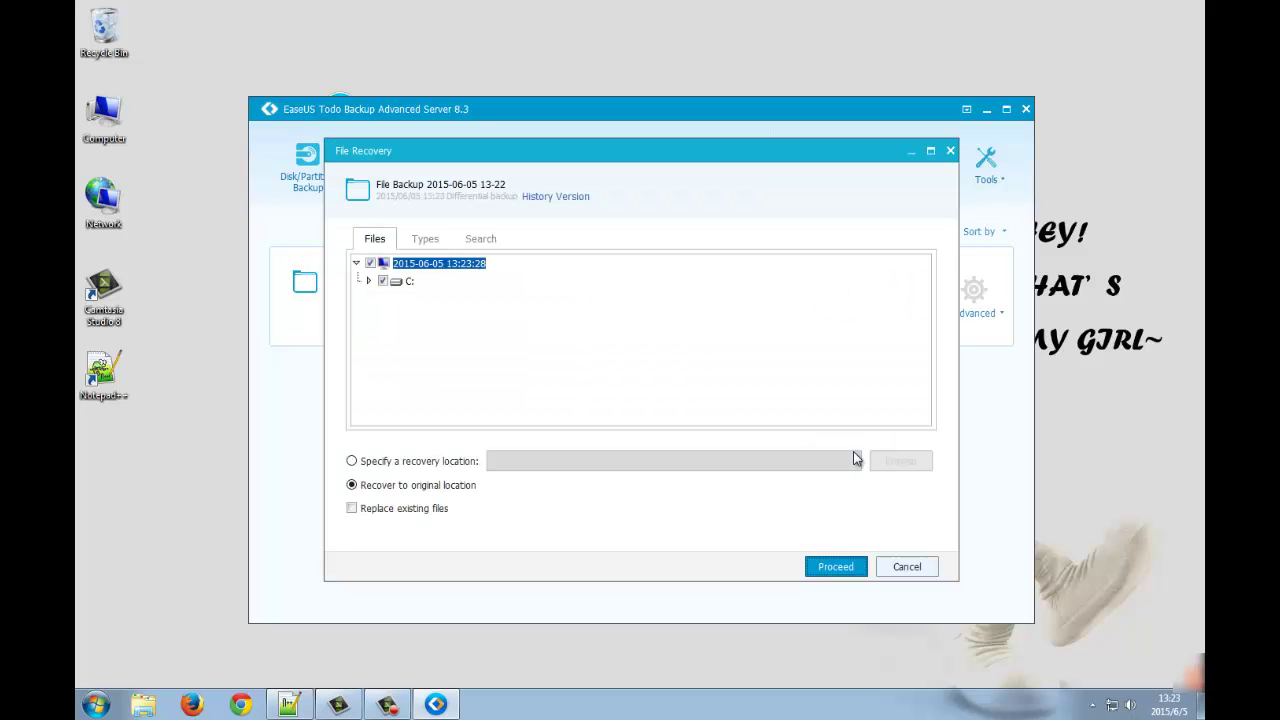
click(396, 466)
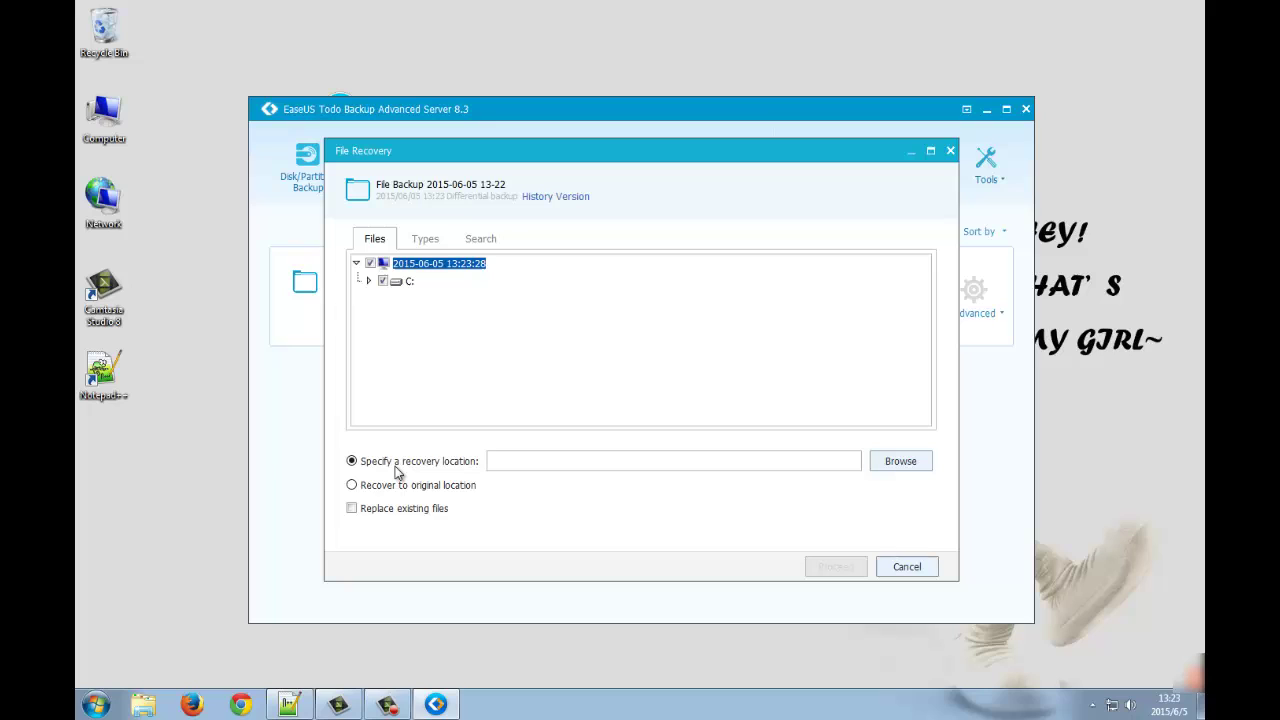
click(905, 461)
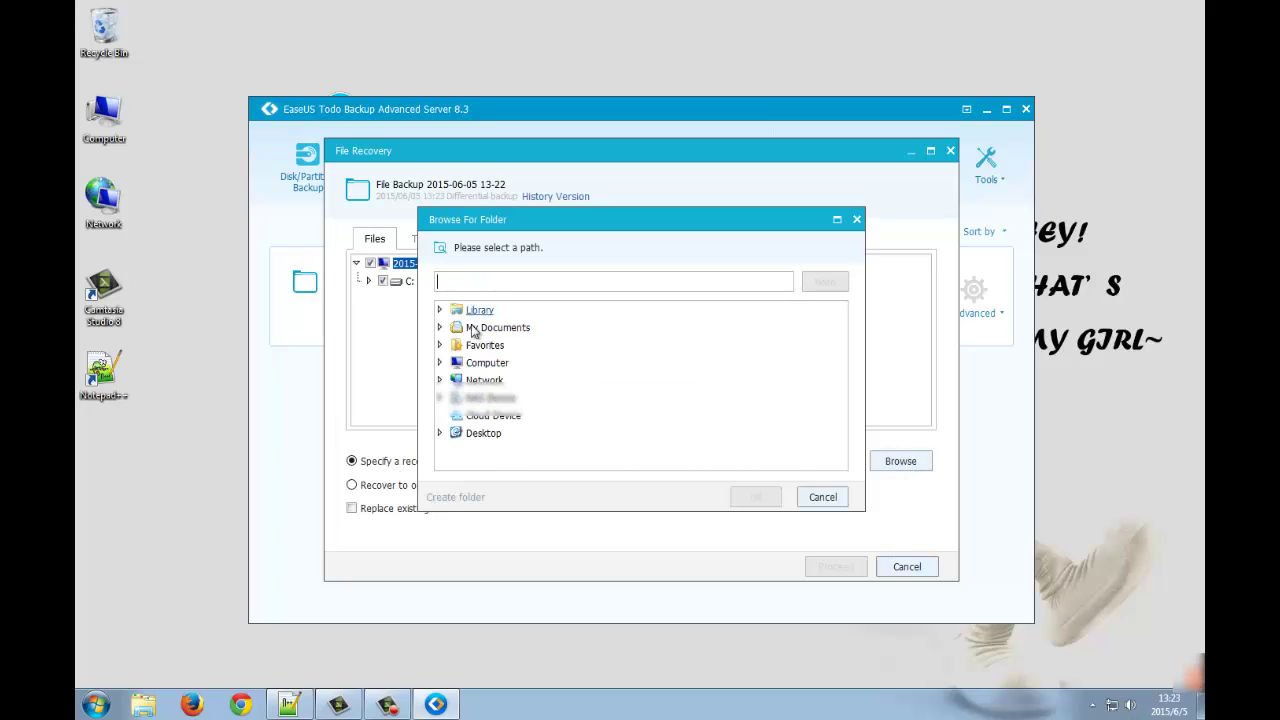
click(483, 433)
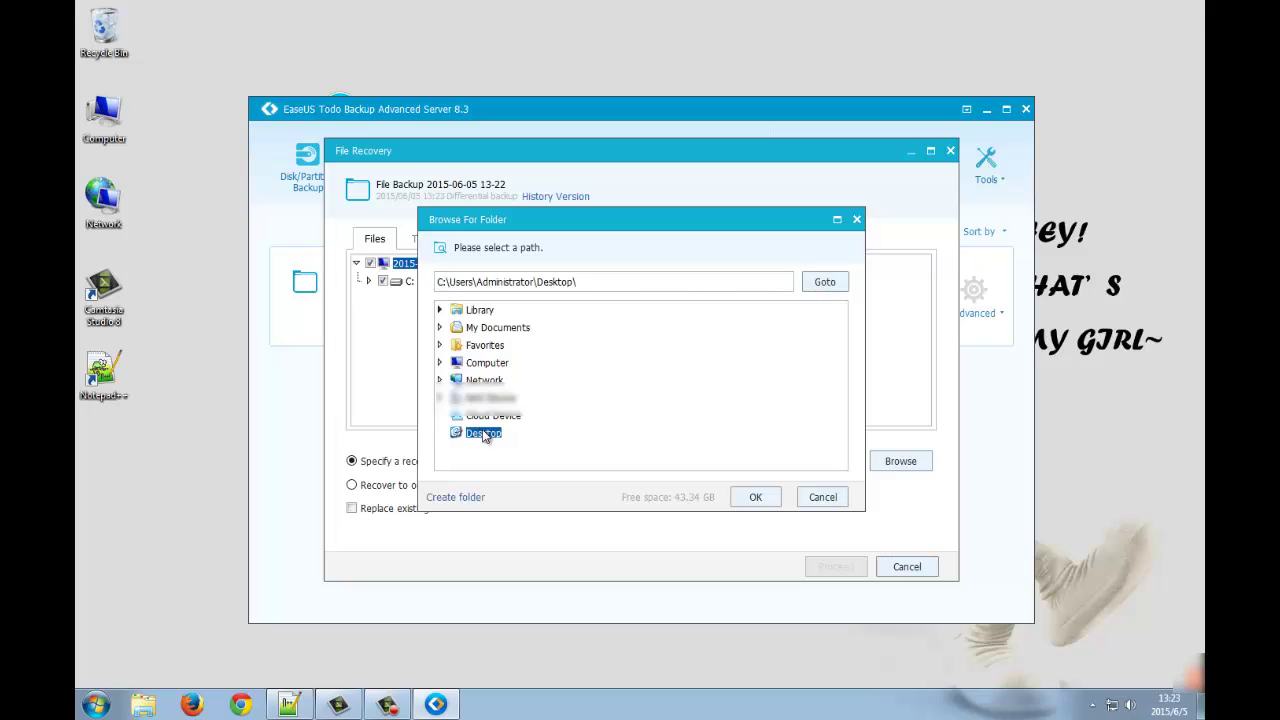
click(769, 502)
click(838, 564)
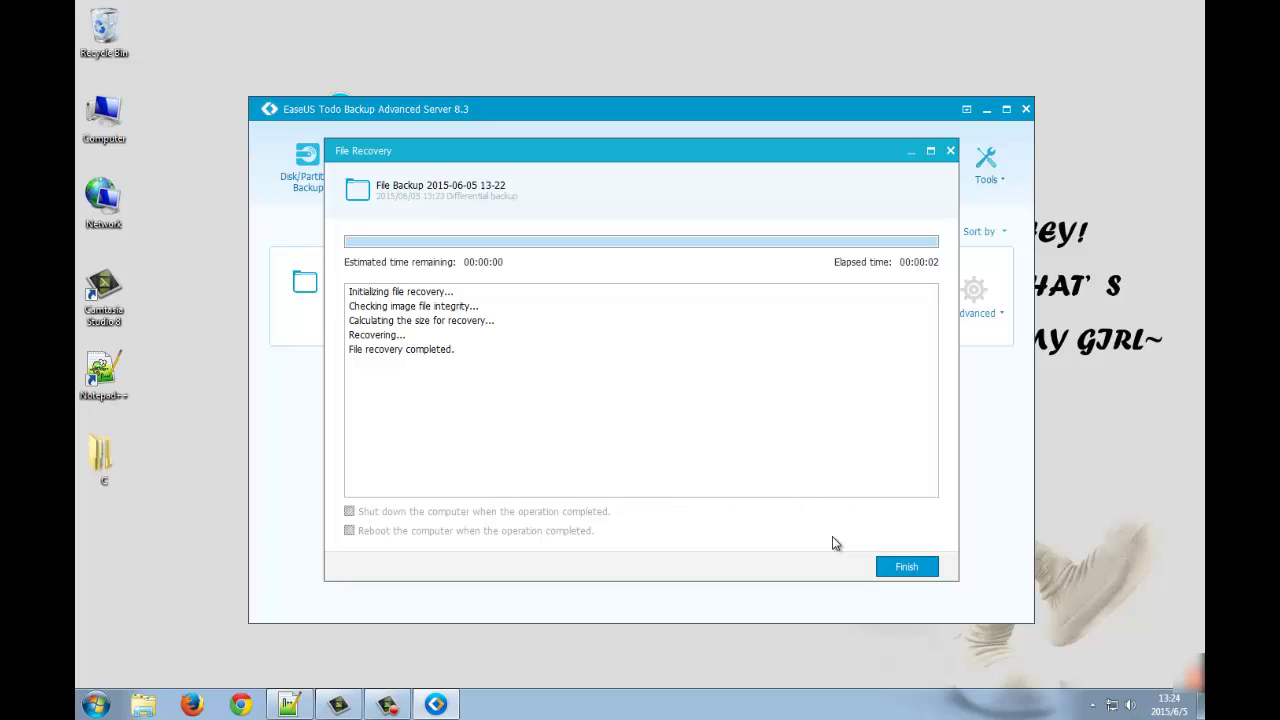
- Close the finished recovery and browse the desktop C folder to Users > Administrator > My Documents
click(898, 567)
double_click(103, 455)
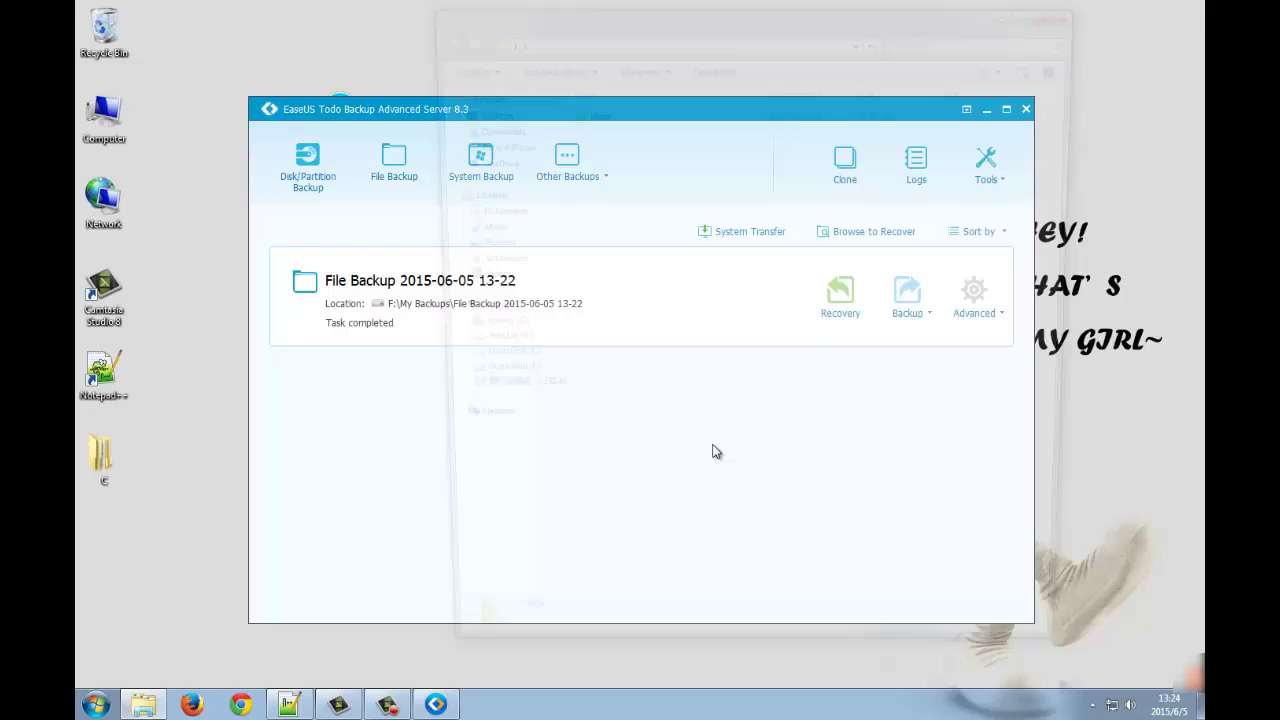
double_click(733, 119)
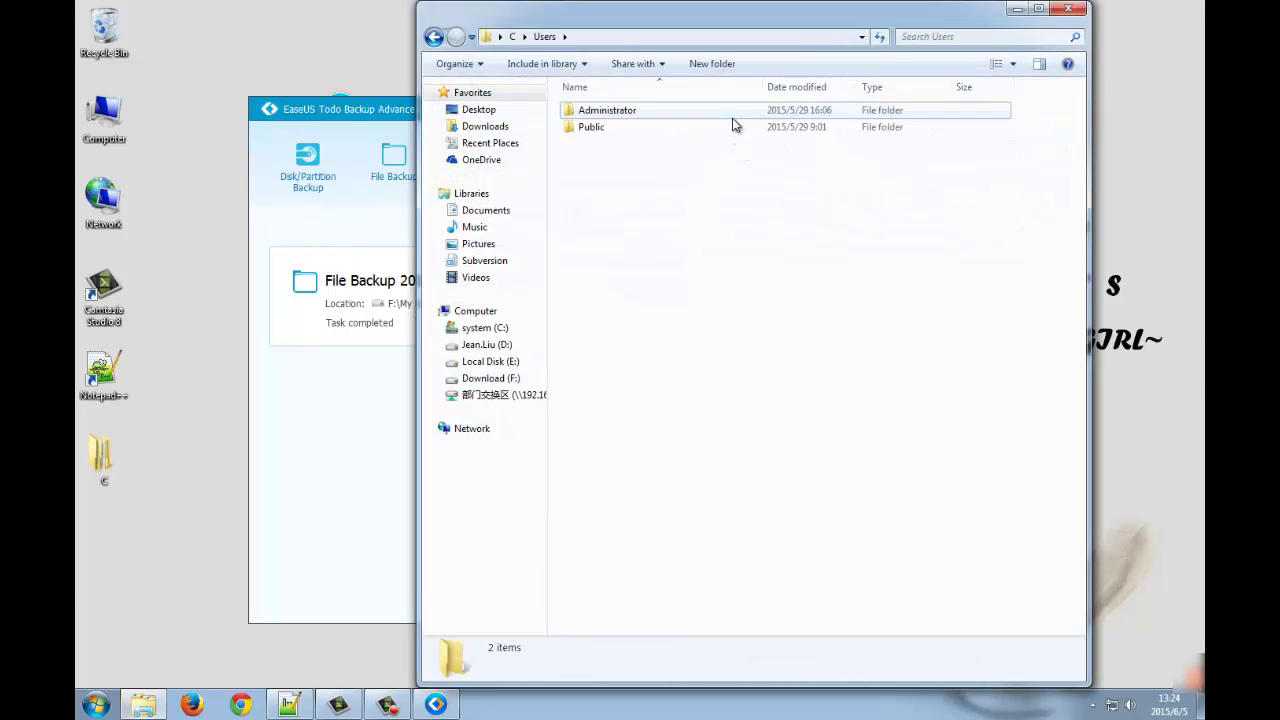
double_click(733, 119)
double_click(733, 119)
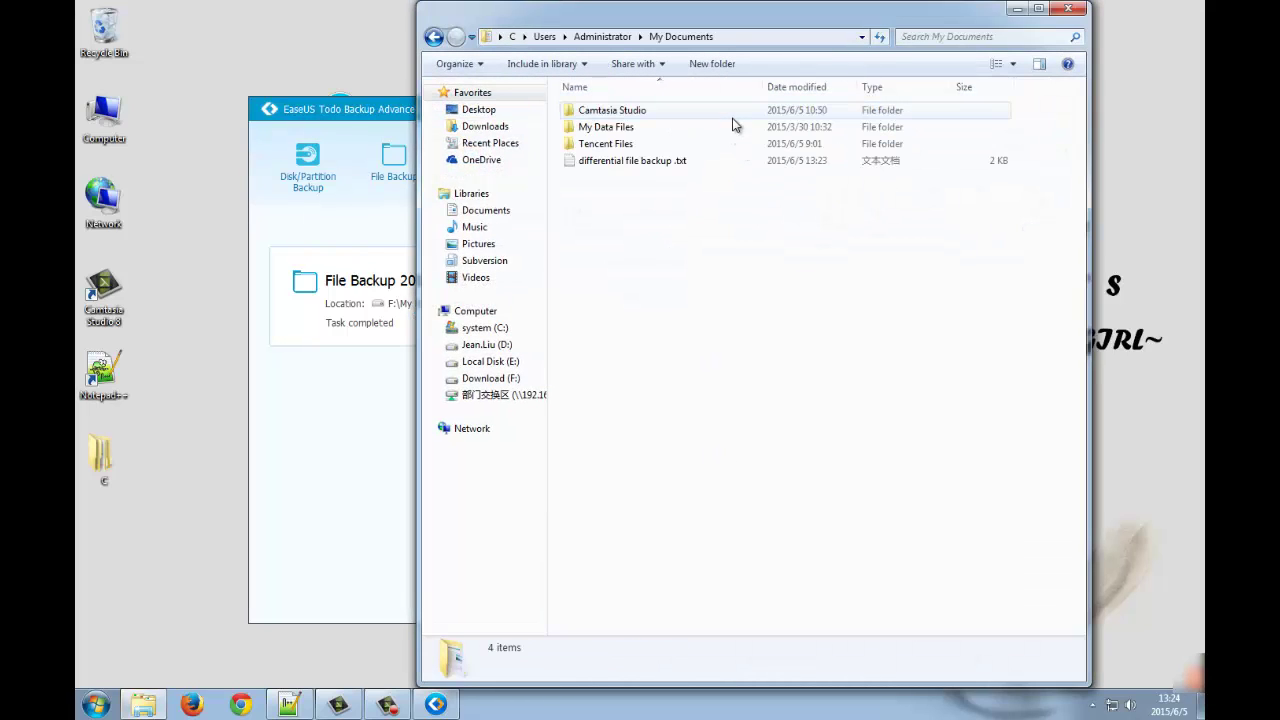
- Open the recovered 'differential file backup .txt' in Notepad to check its text, then close it
double_click(716, 168)
click(690, 262)
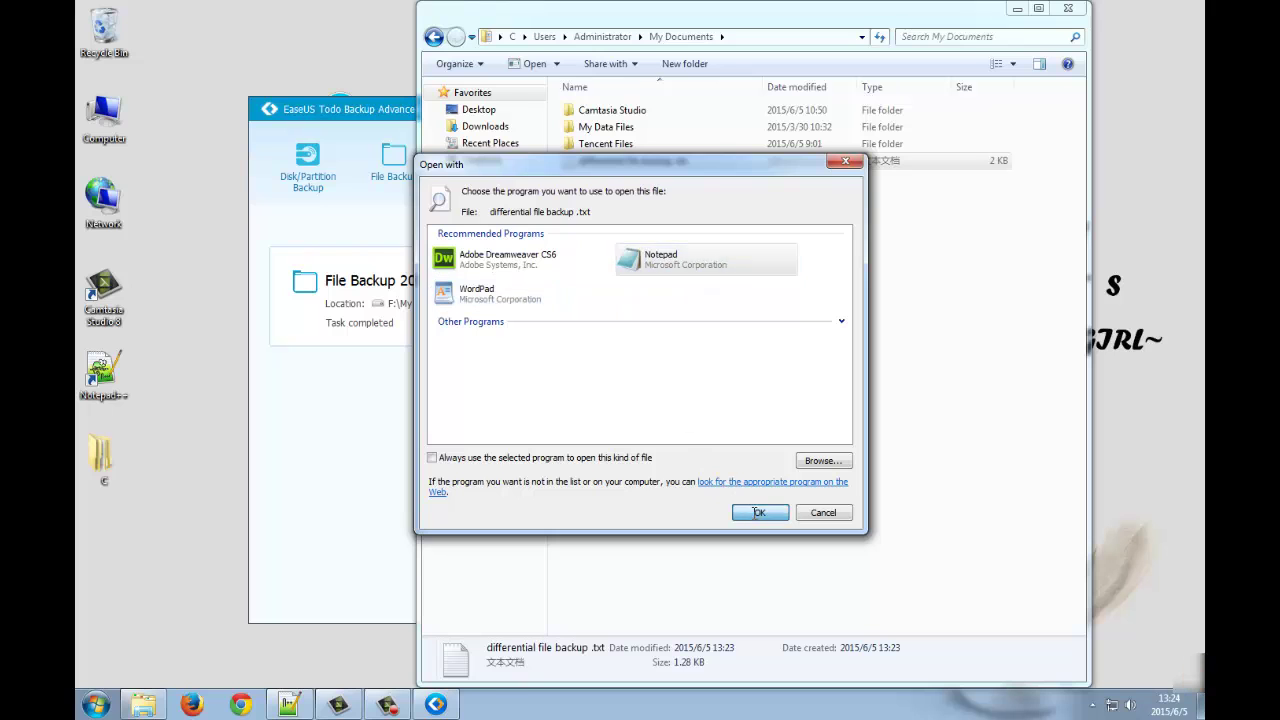
click(757, 513)
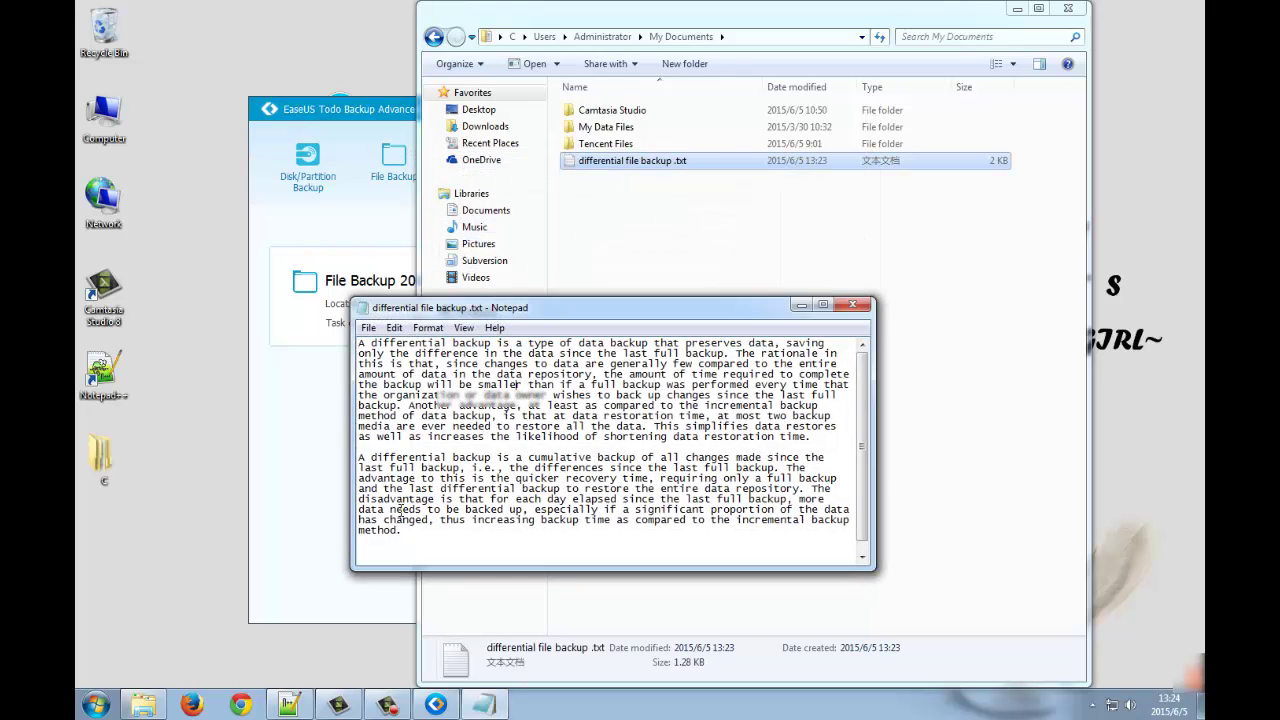
key(ctrl+a)
click(548, 490)
click(852, 304)
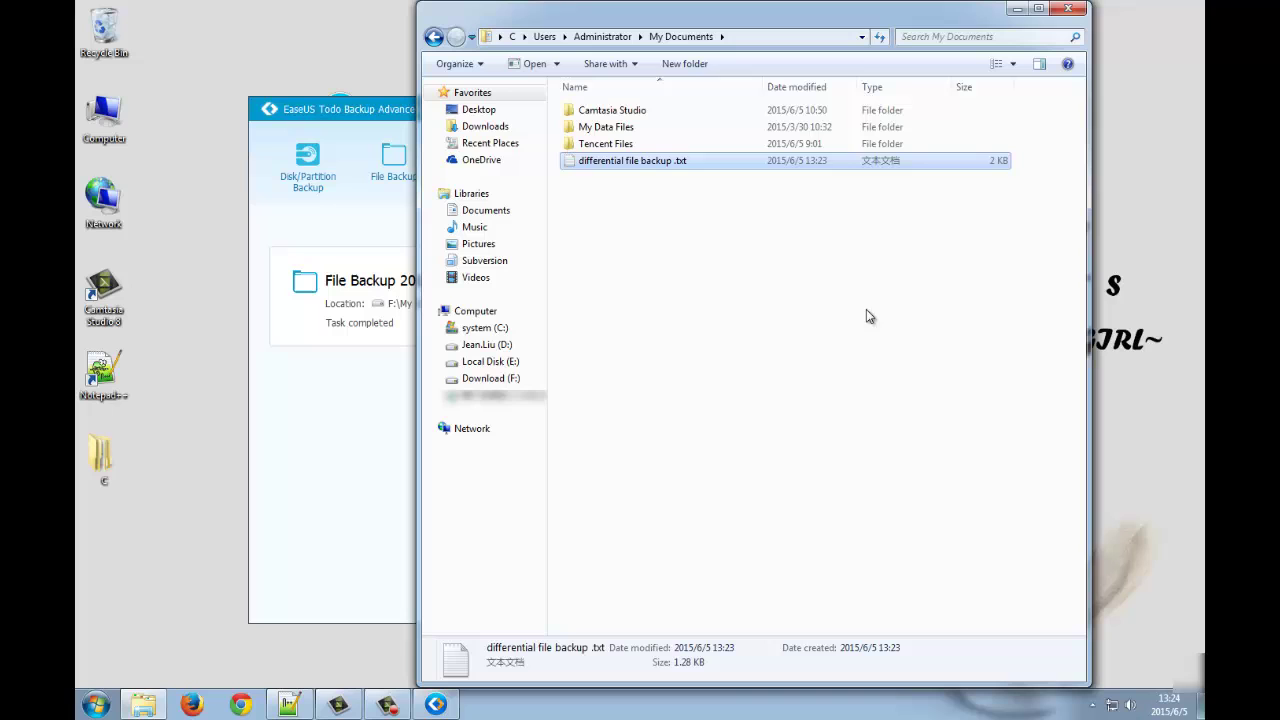
click(928, 211)
- Add 'This is how to do a differential file backup. Thanks for watching!' on line 5 and save
click(1017, 10)
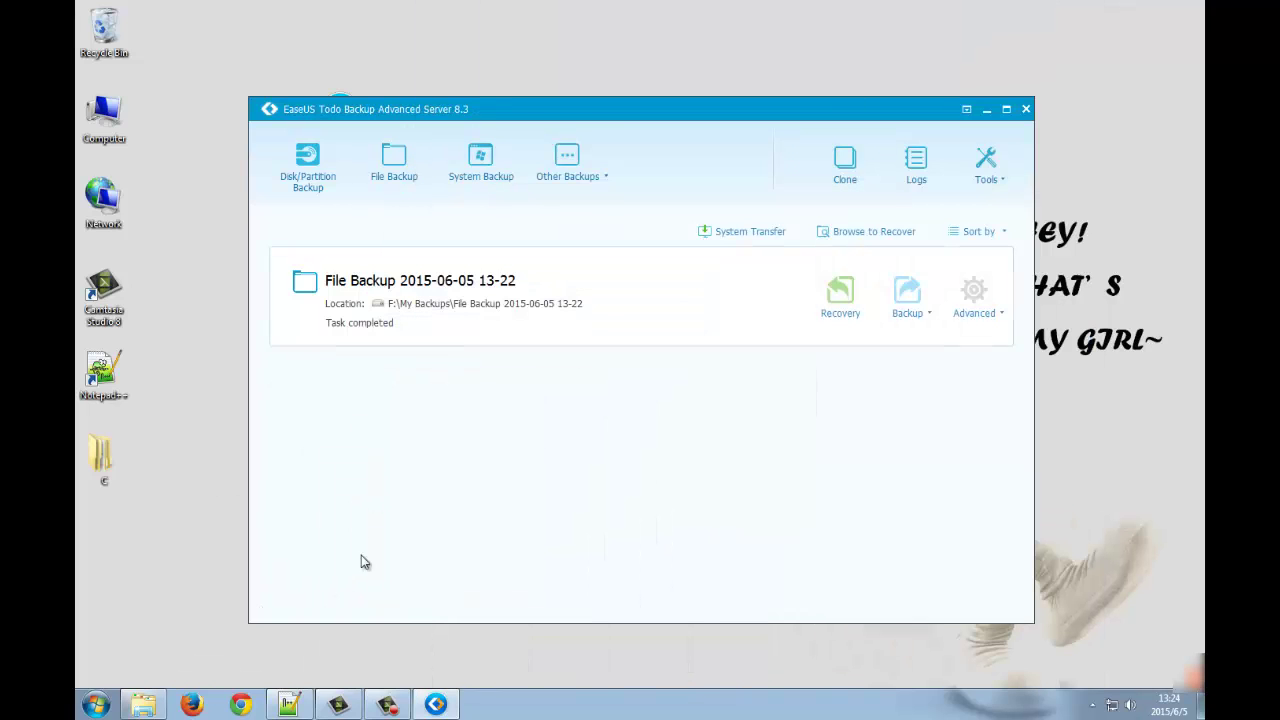
click(305, 707)
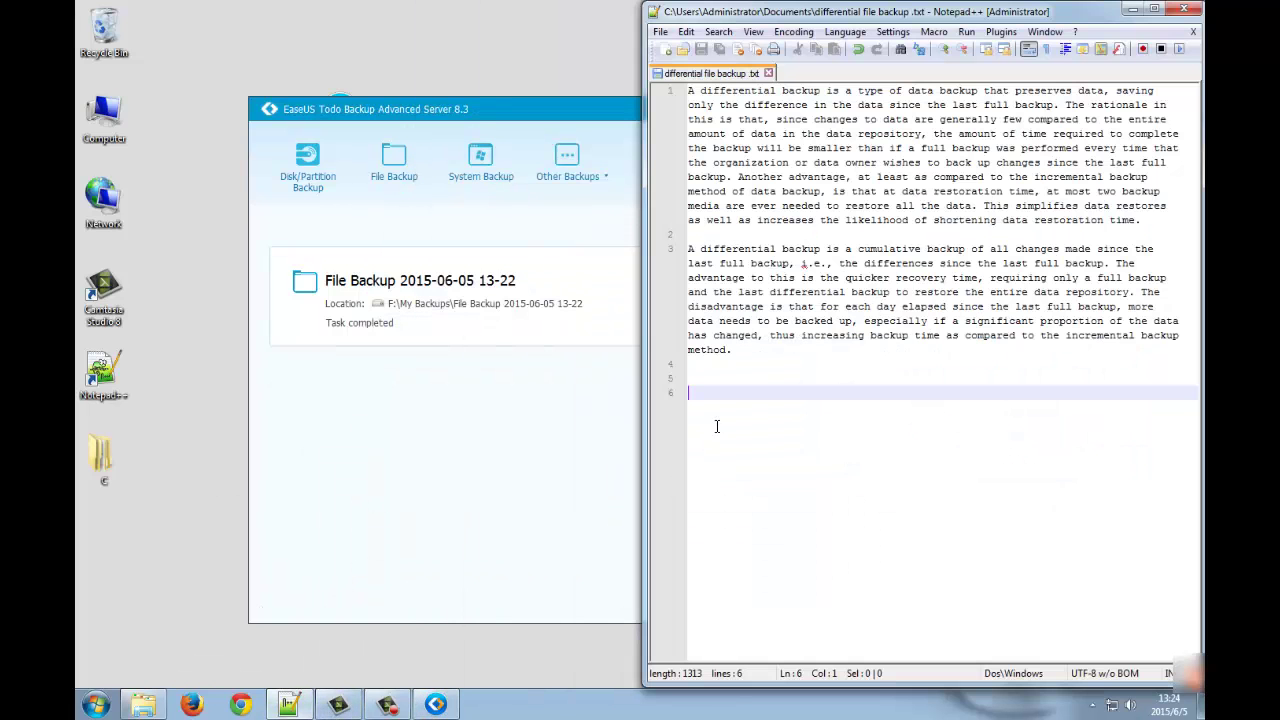
click(721, 378)
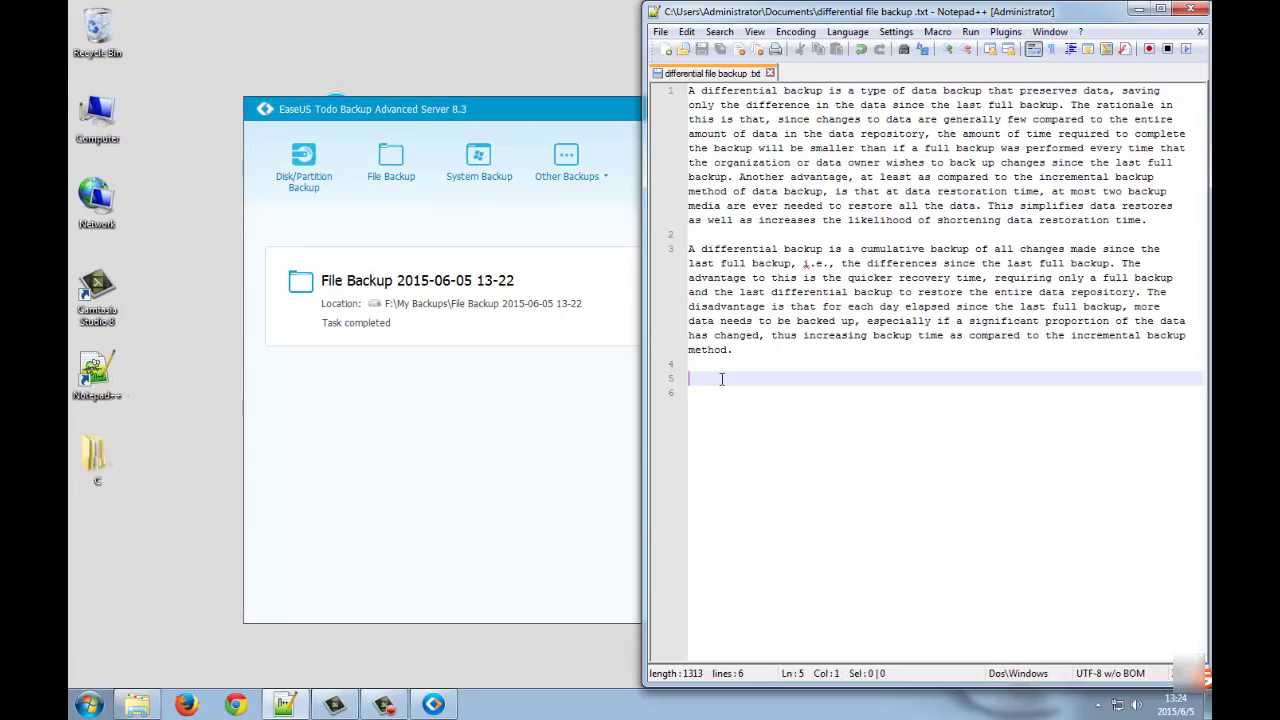
text(T)
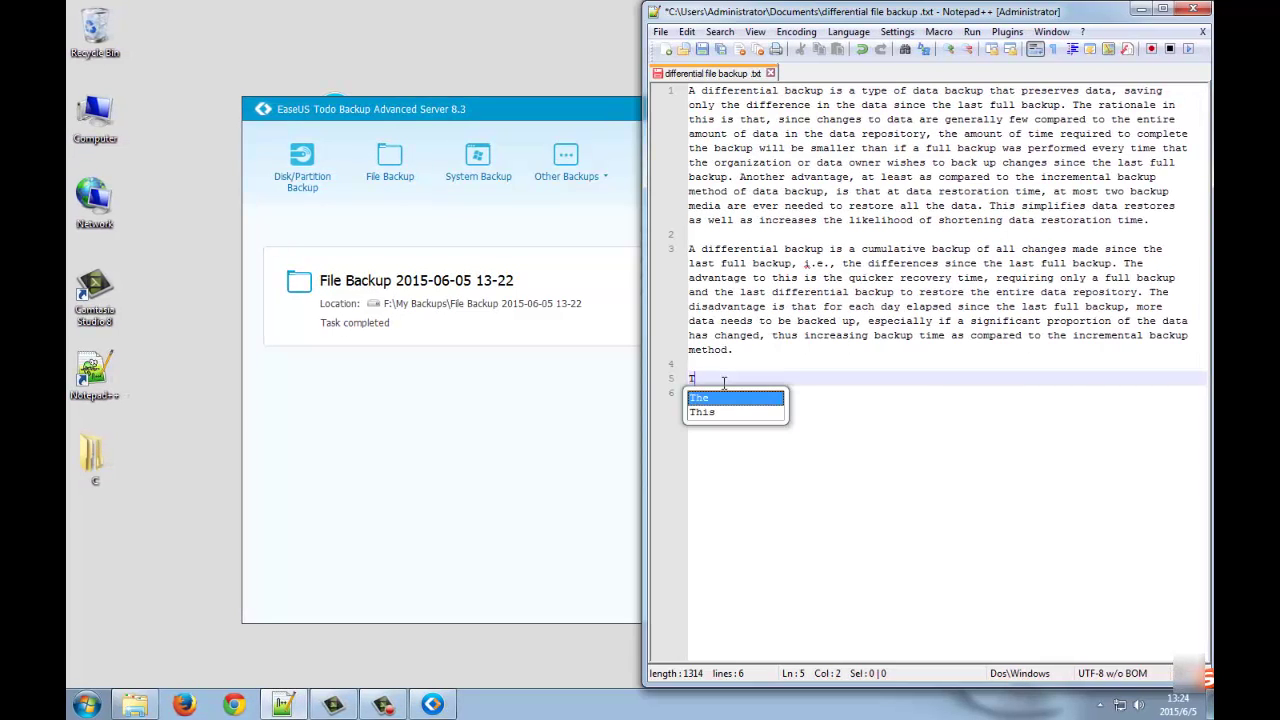
text(his is how to )
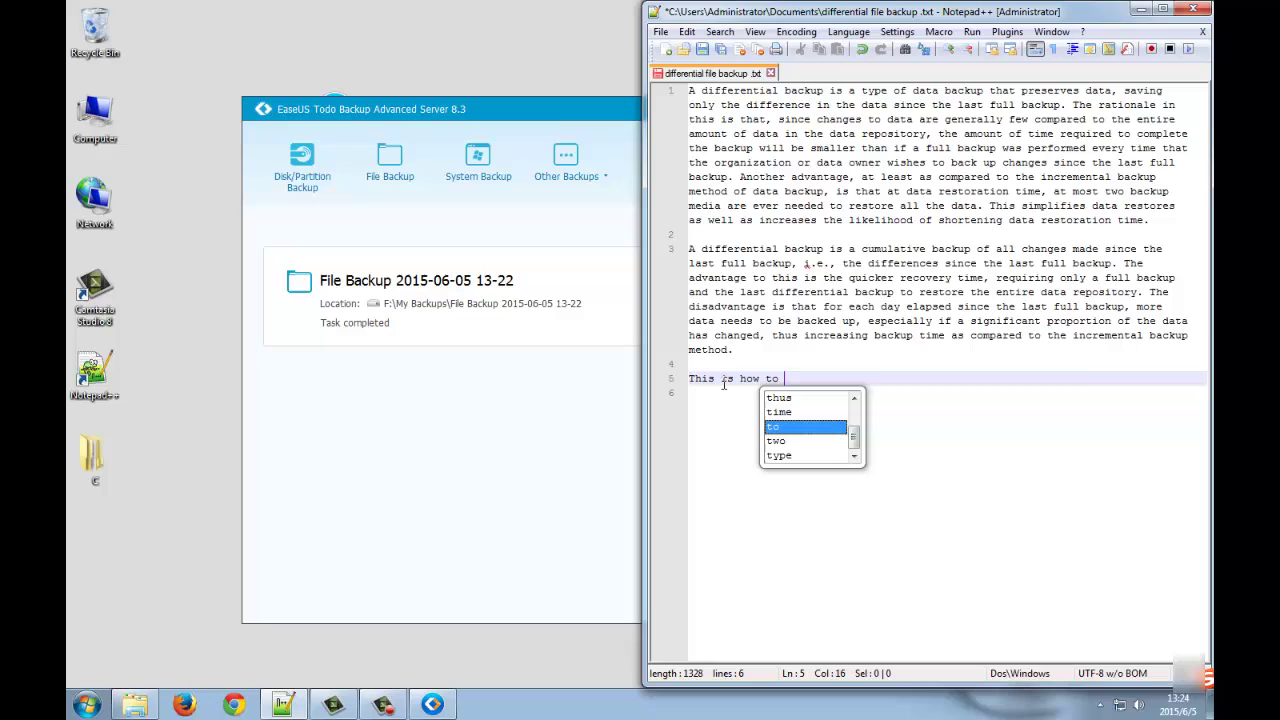
text(do a di)
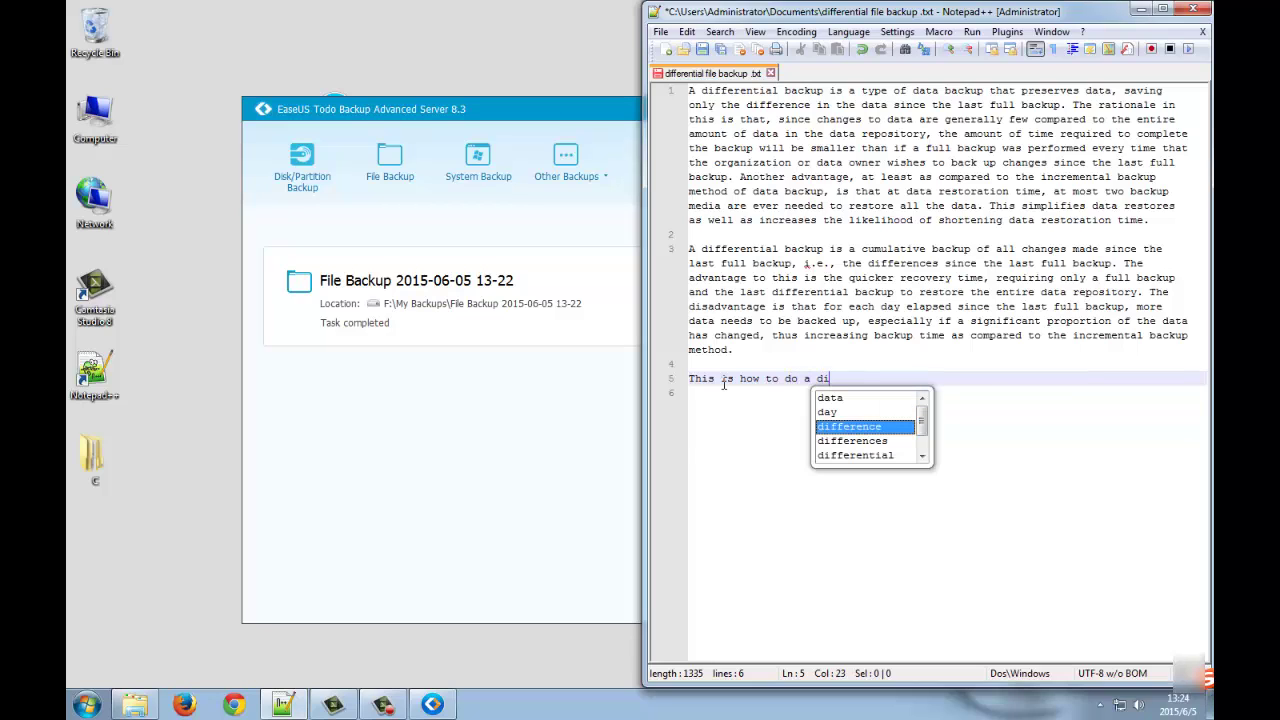
text(fferential)
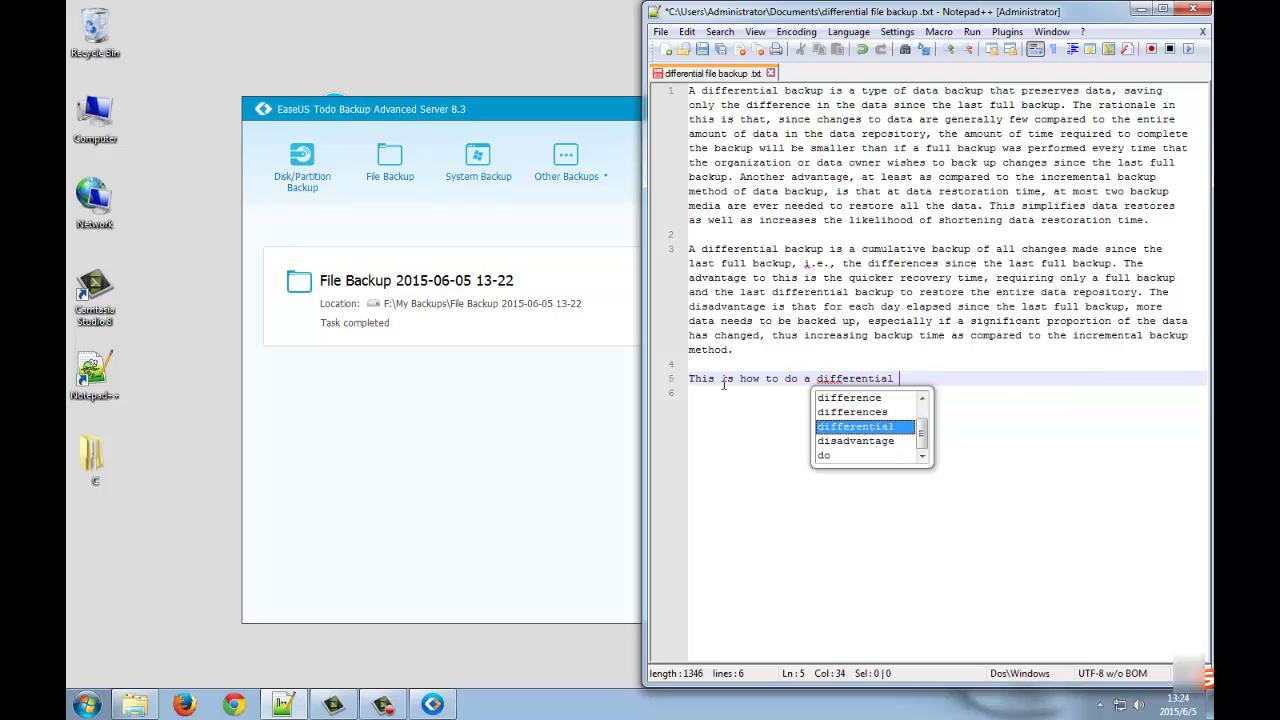
text( file back)
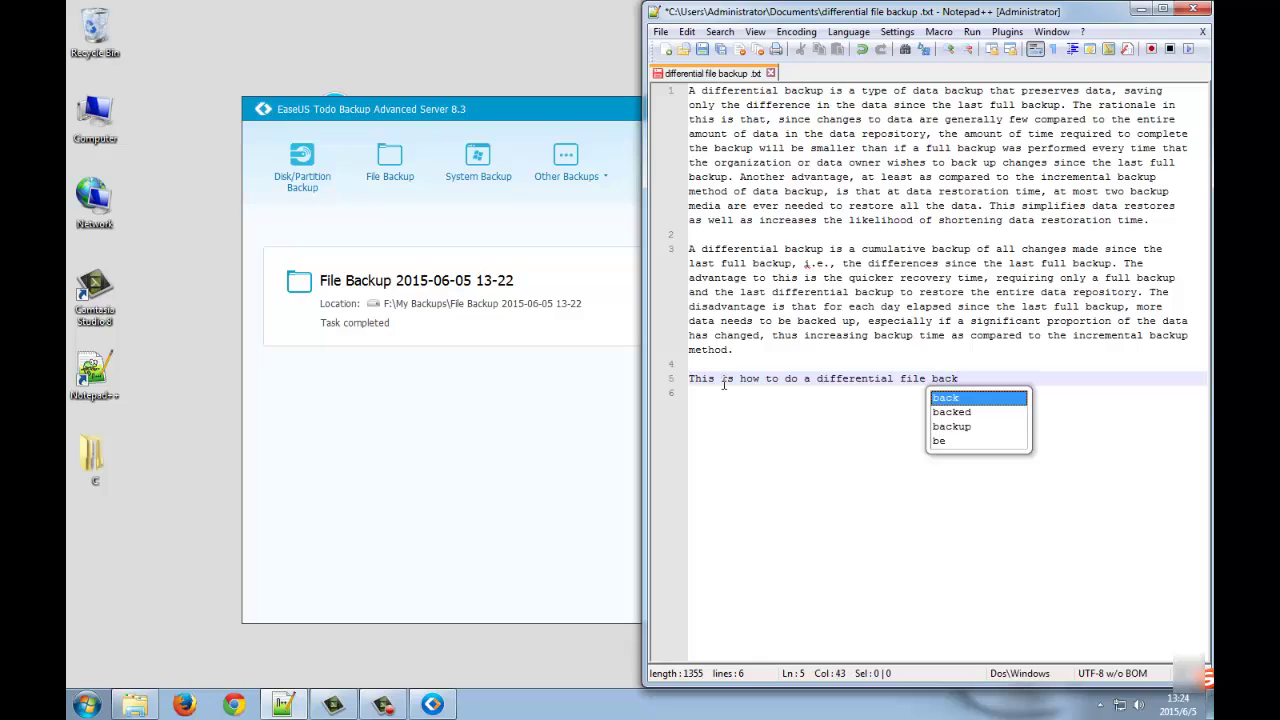
text(up. T)
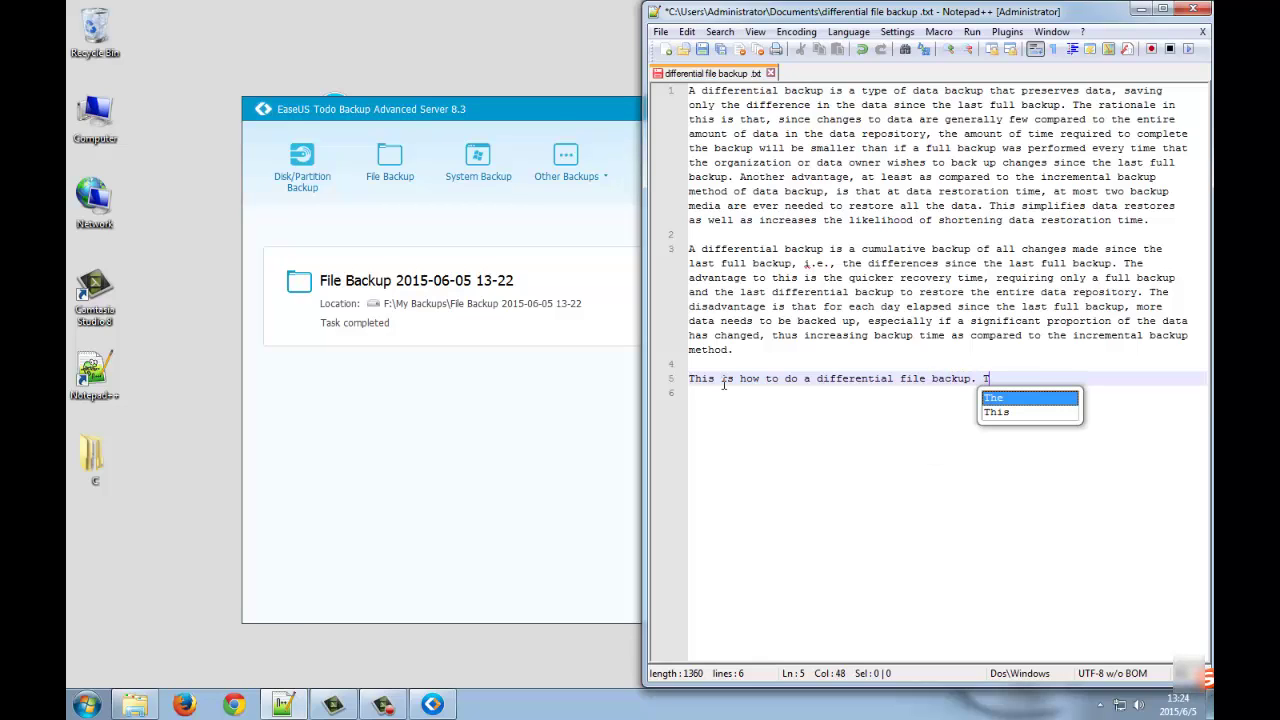
text(hanks for )
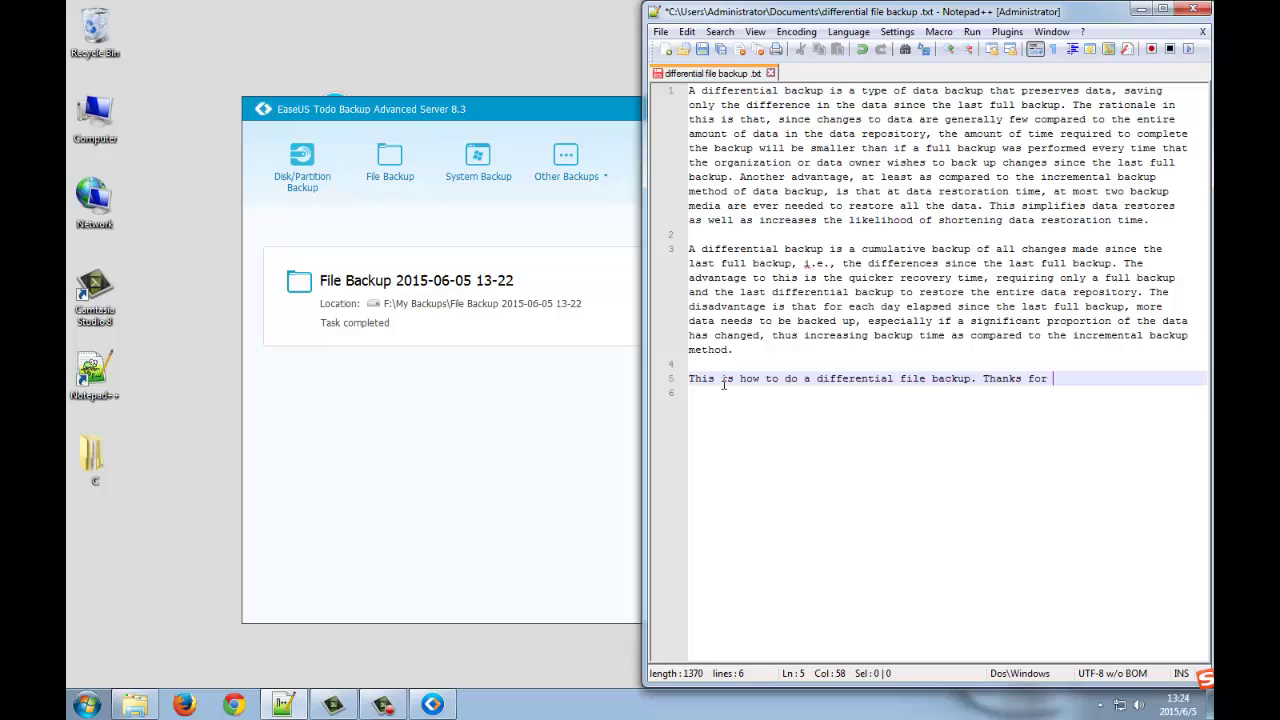
text(wa)
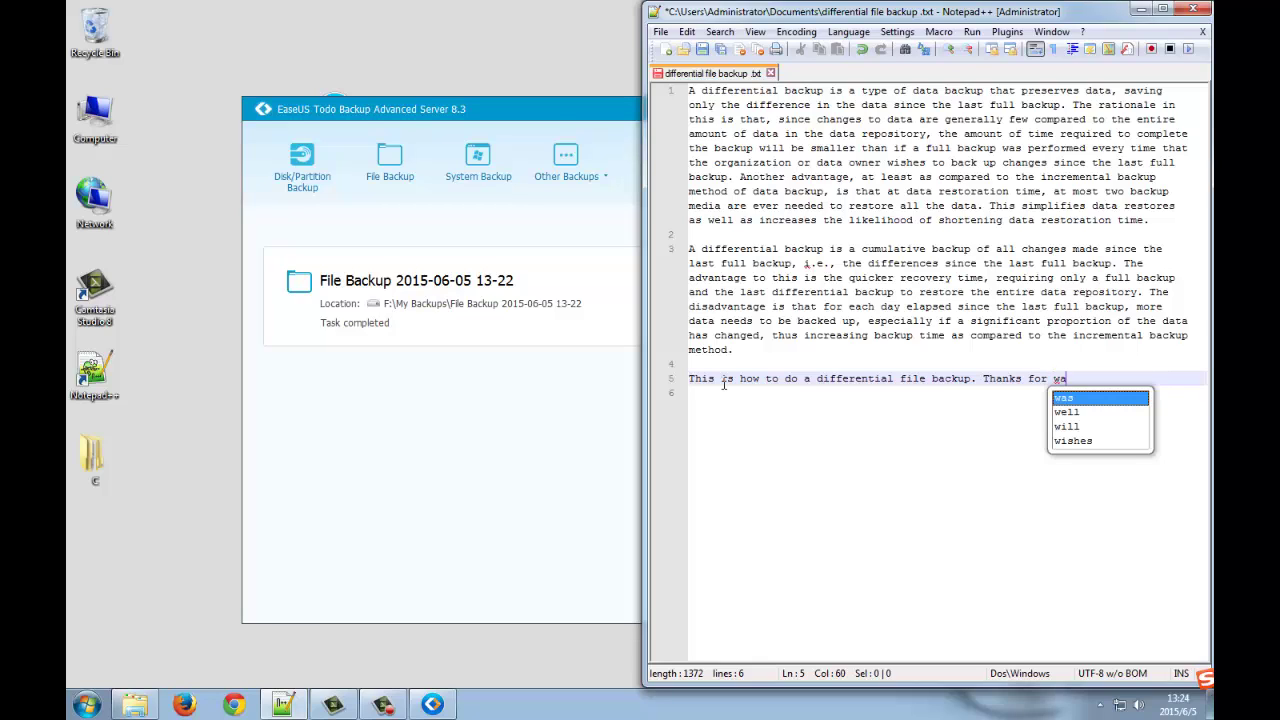
text(tching!)
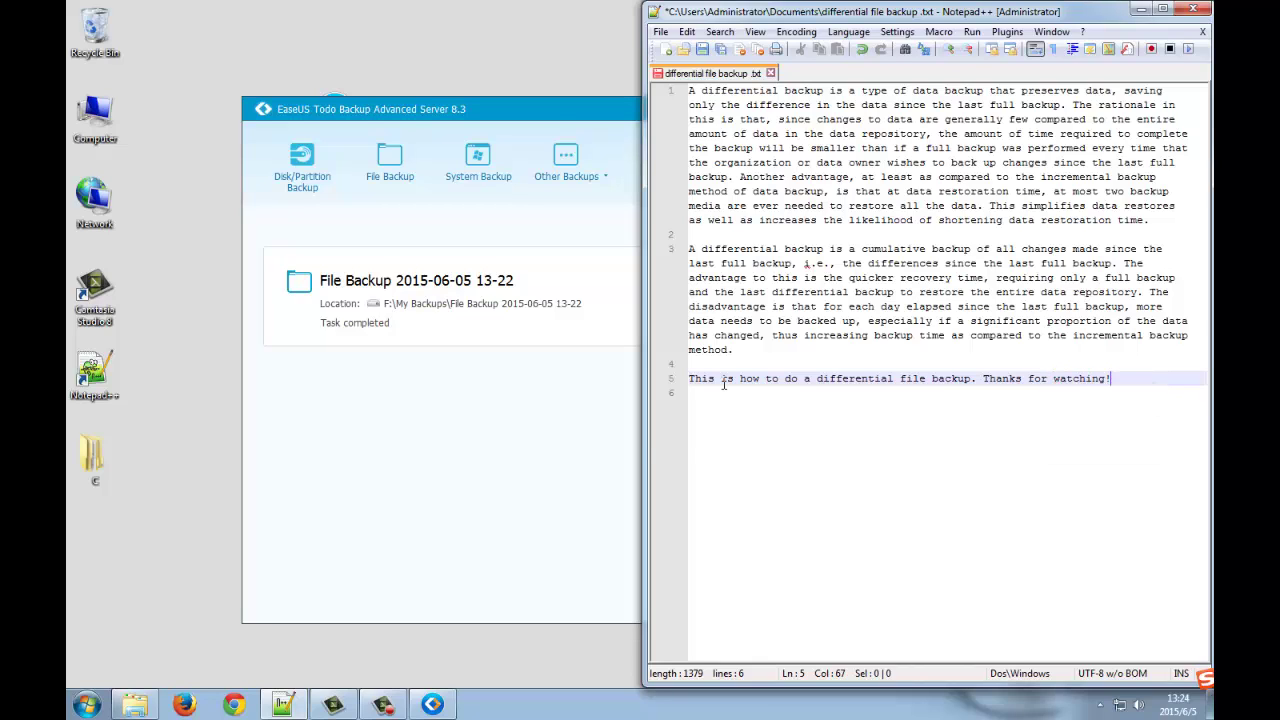
click(660, 32)
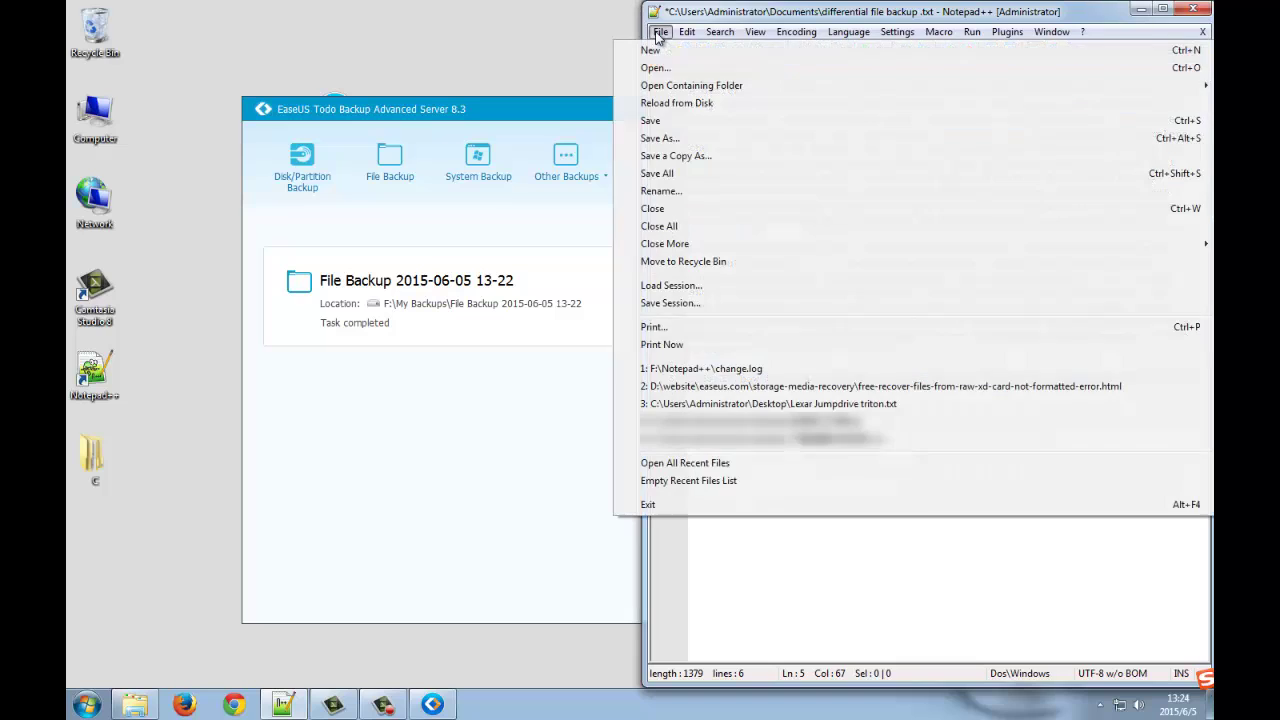
click(652, 121)
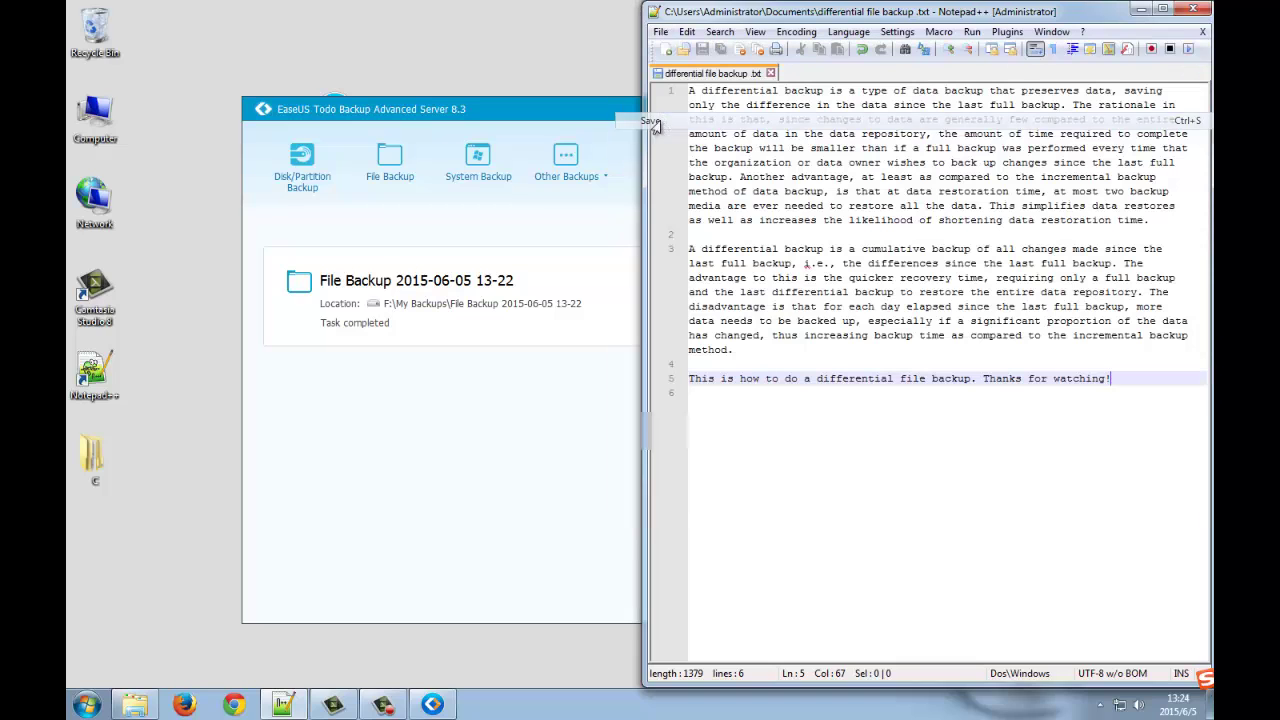
click(1141, 9)
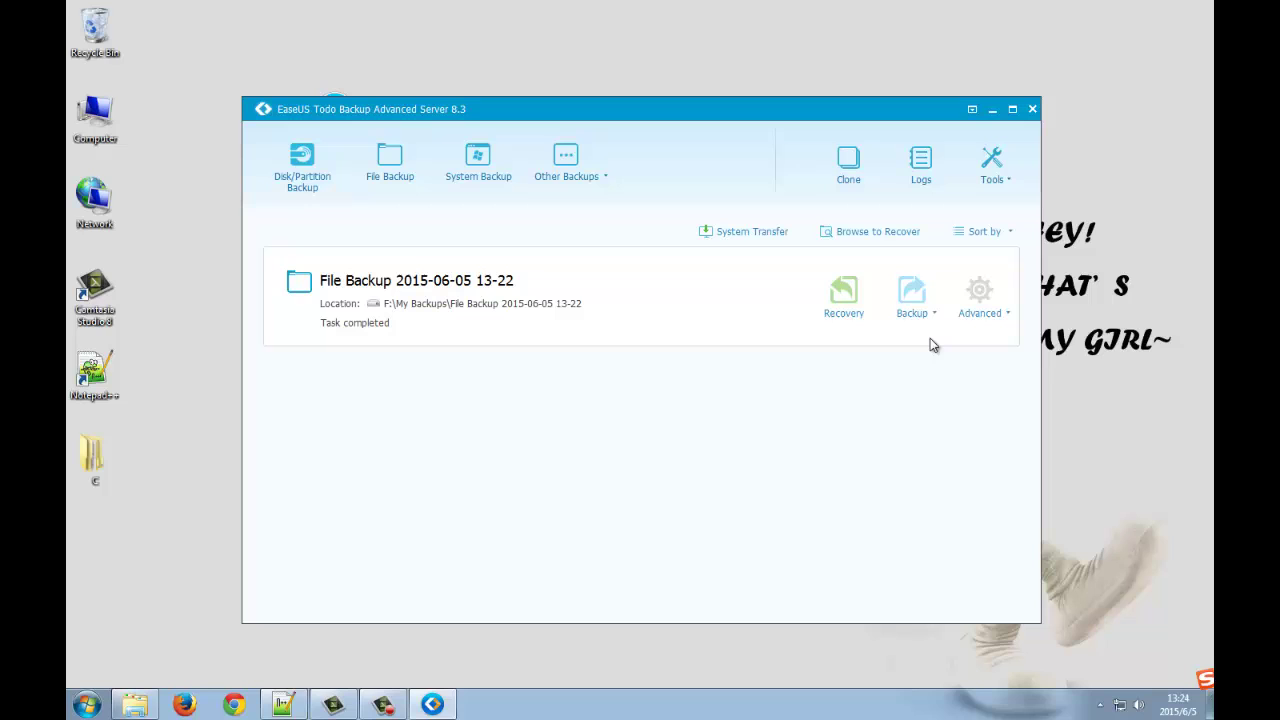
click(938, 313)
click(948, 397)
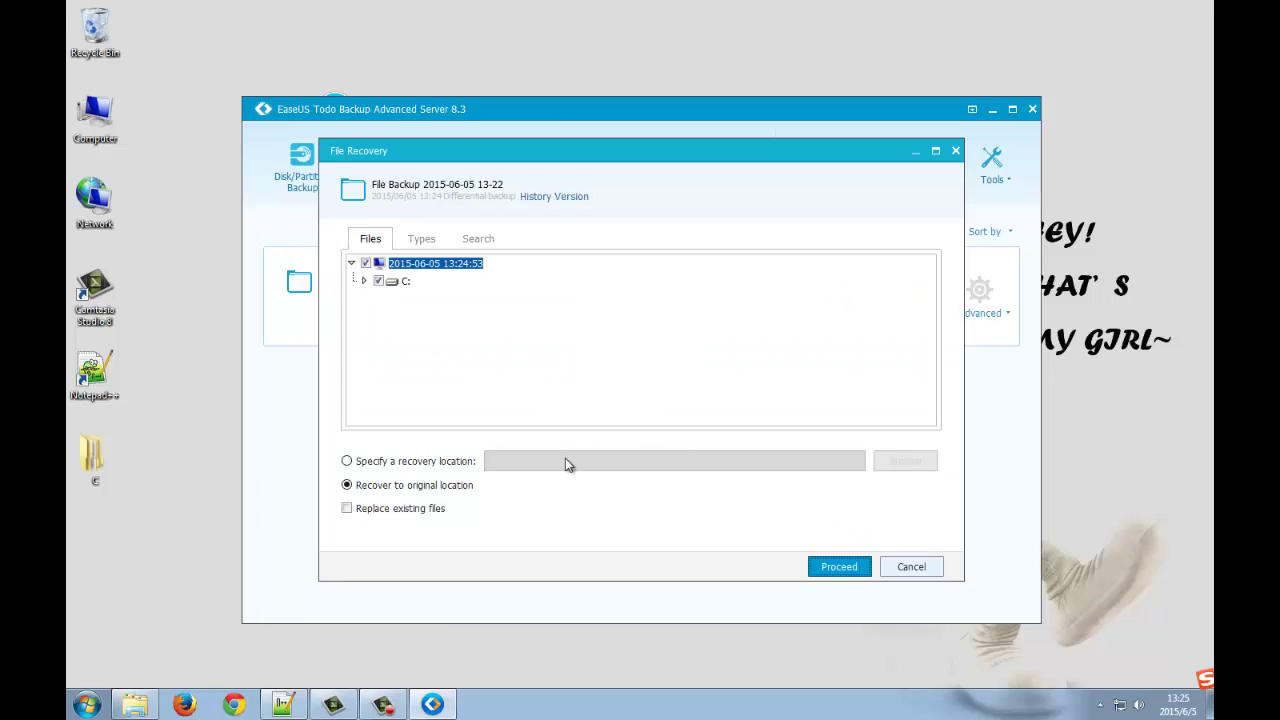
- Recover the differential backup into a new Desktop folder named 'library - documents - file recovery'
click(347, 461)
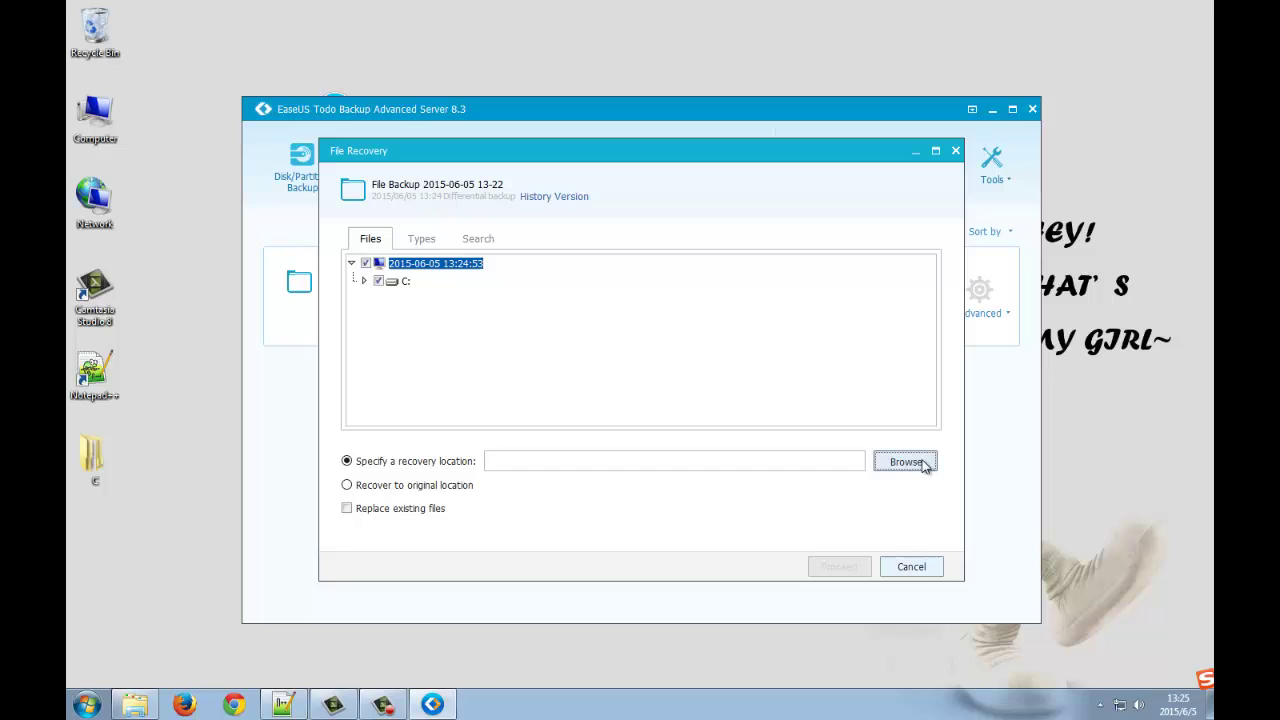
click(905, 462)
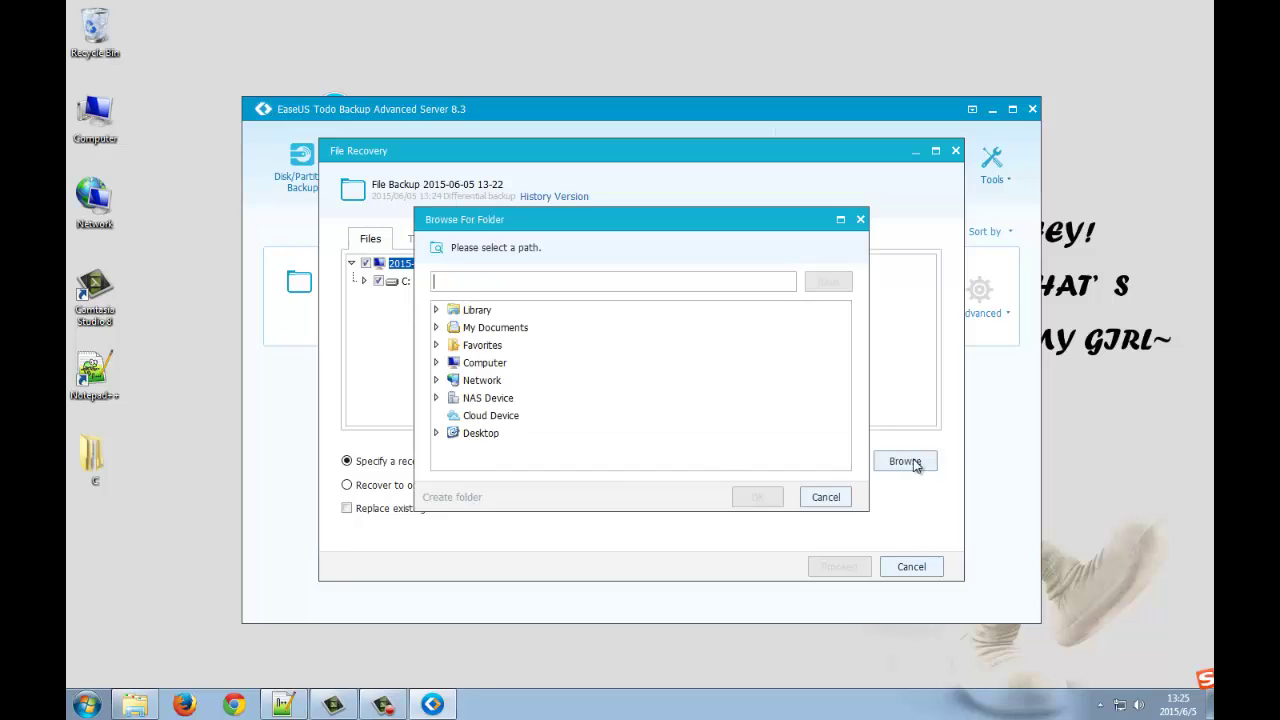
click(481, 435)
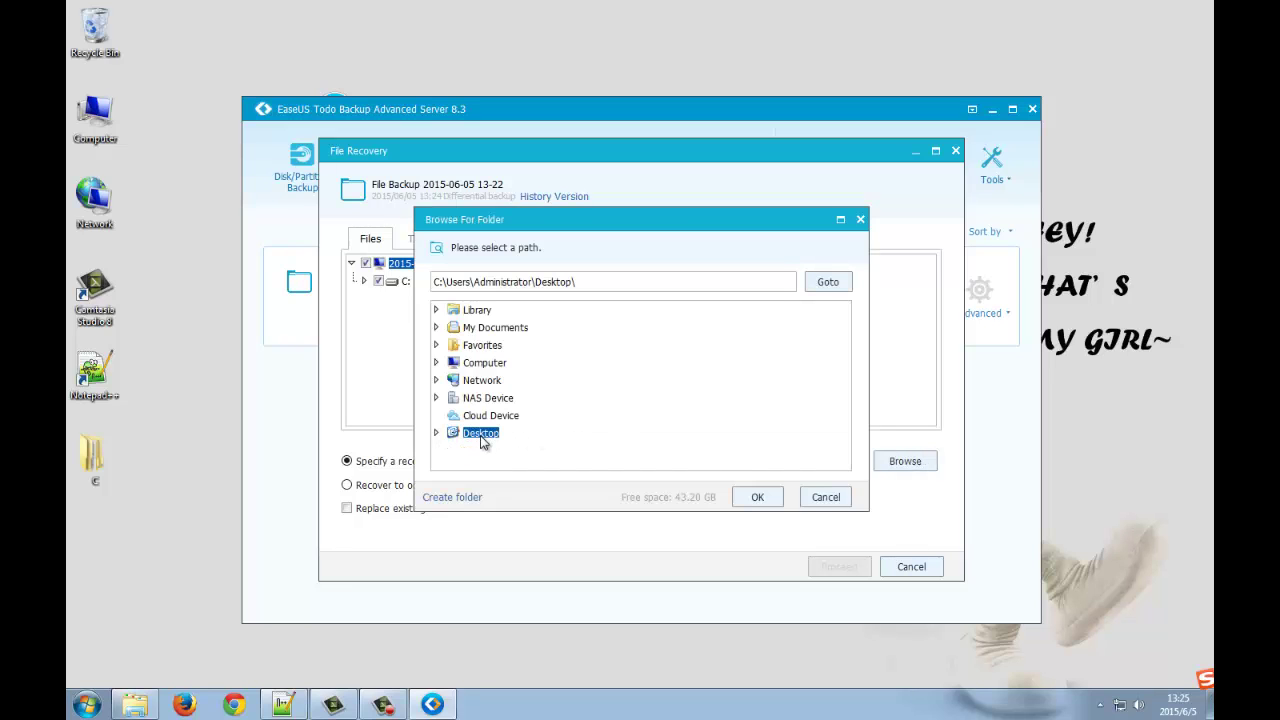
click(456, 497)
text(library -)
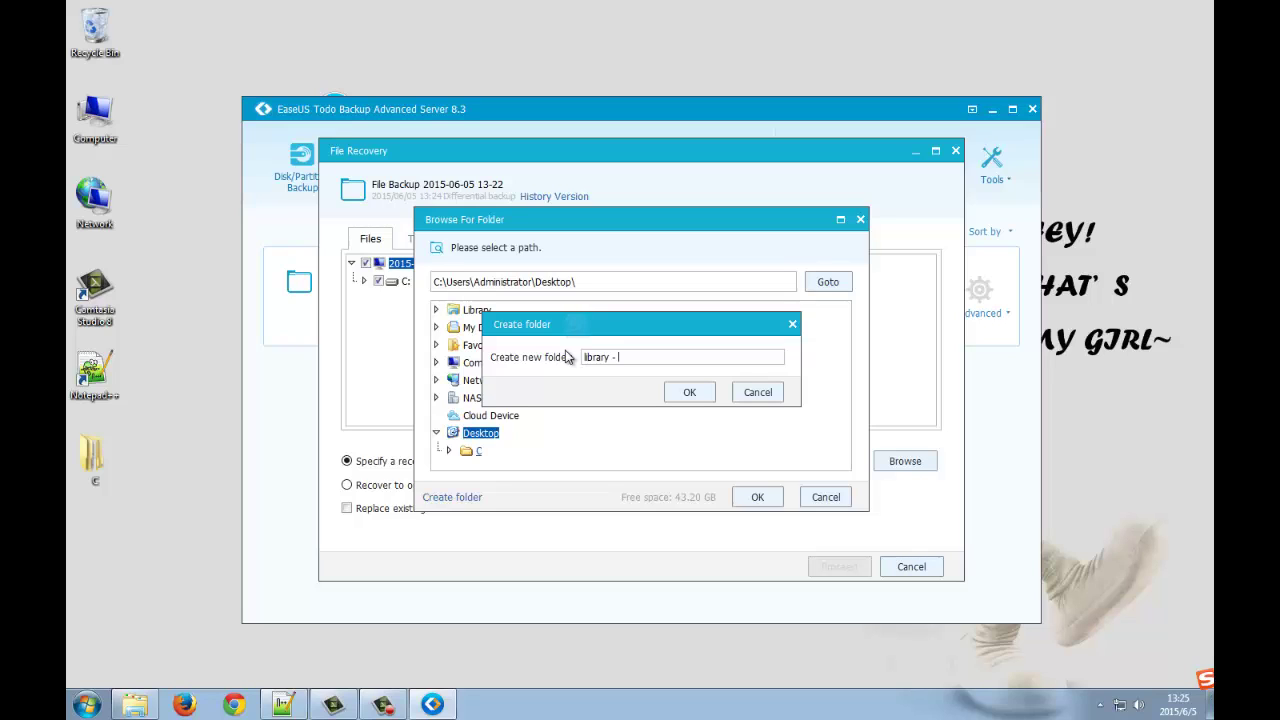
text( documents - file recovery)
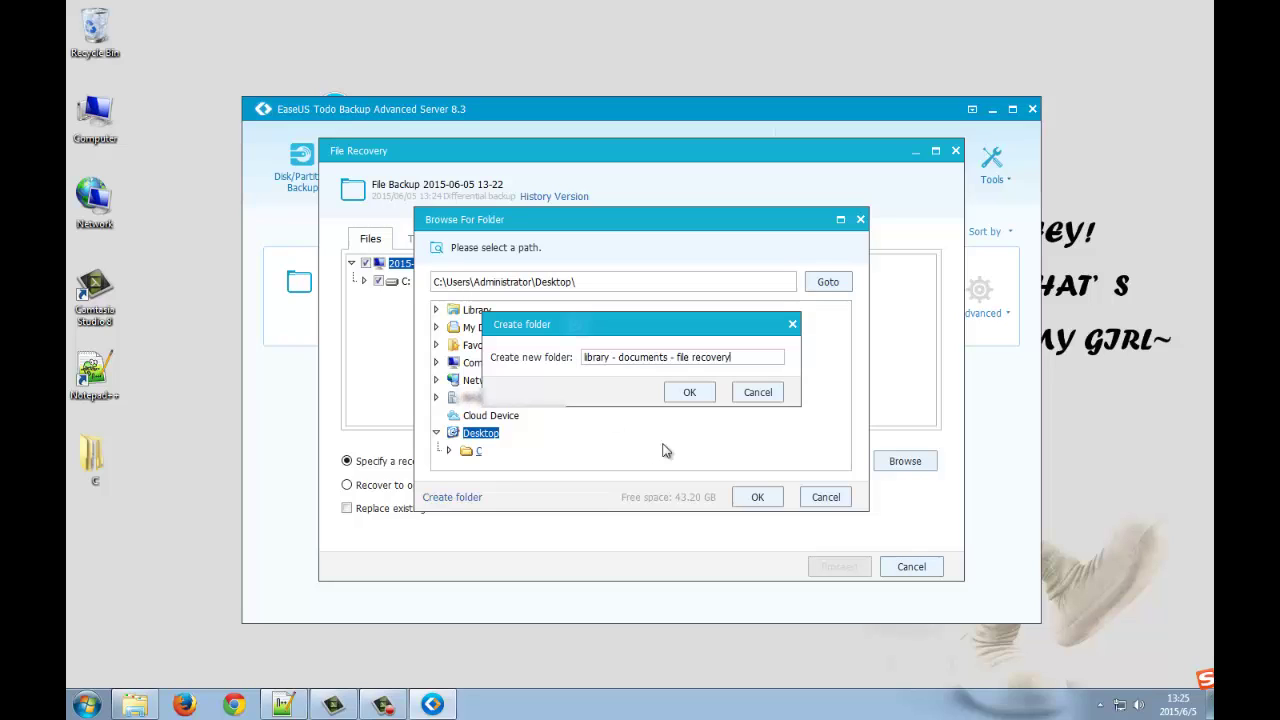
click(689, 392)
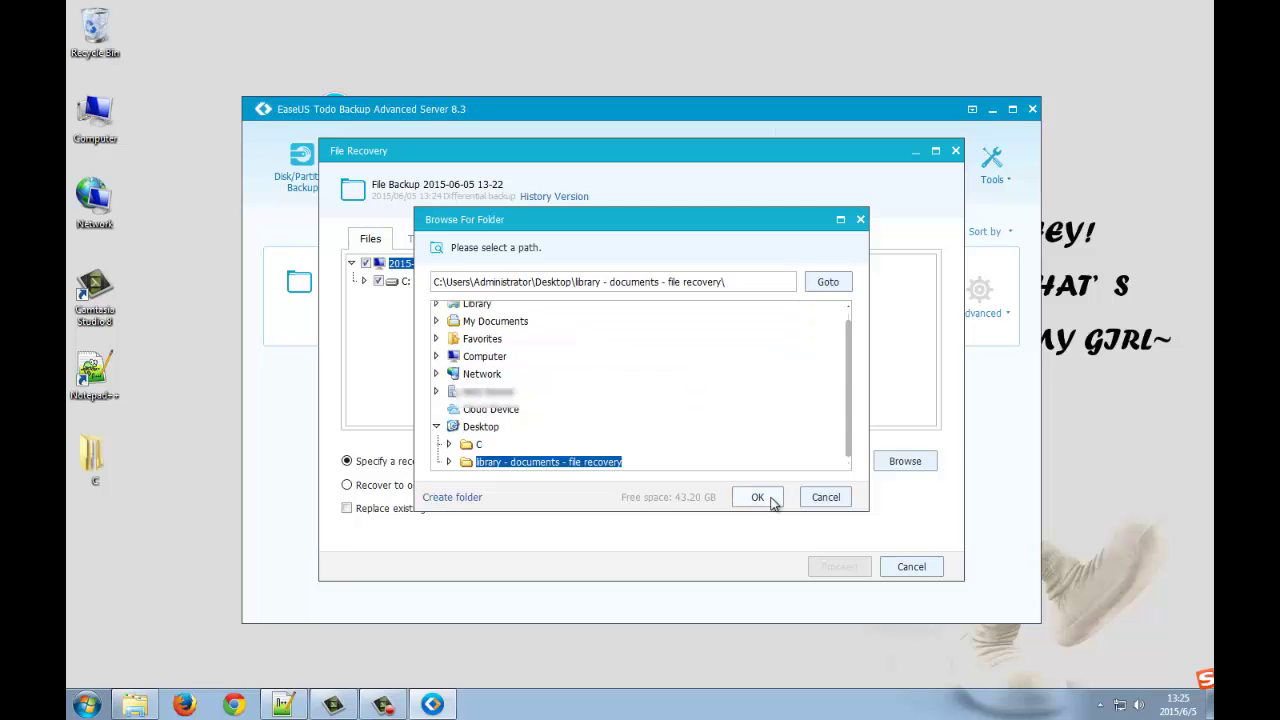
click(762, 497)
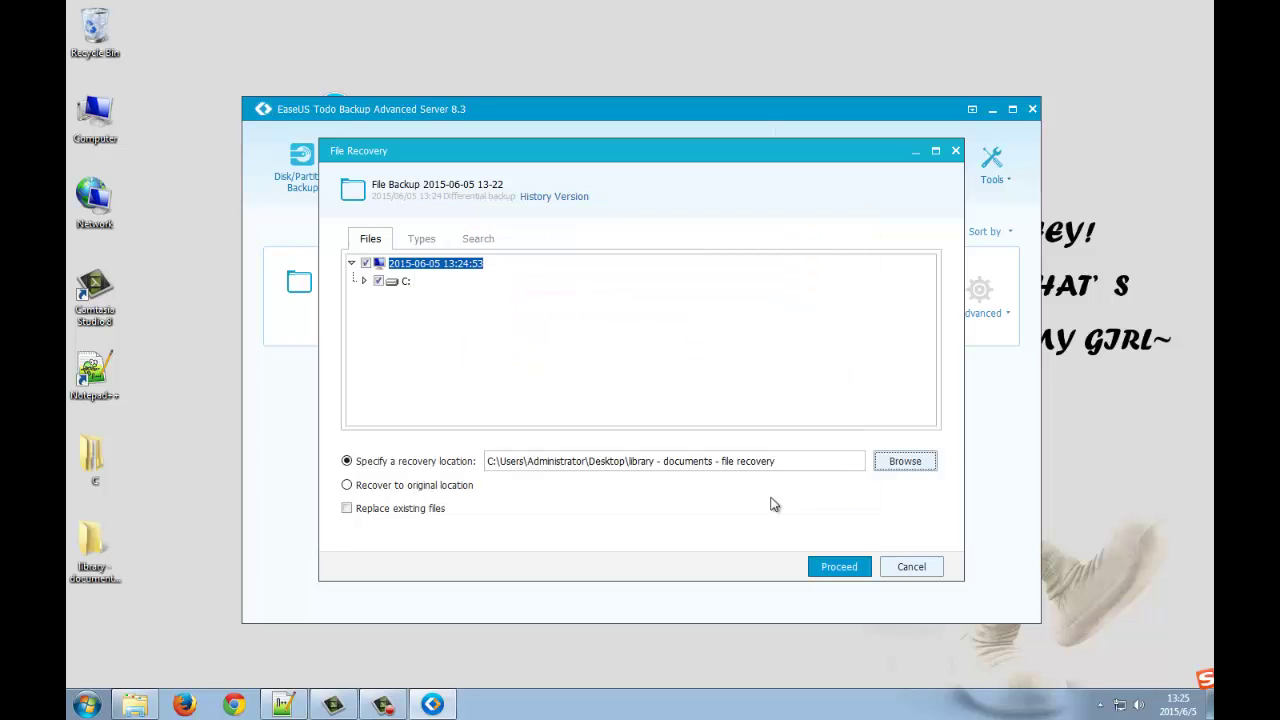
click(845, 567)
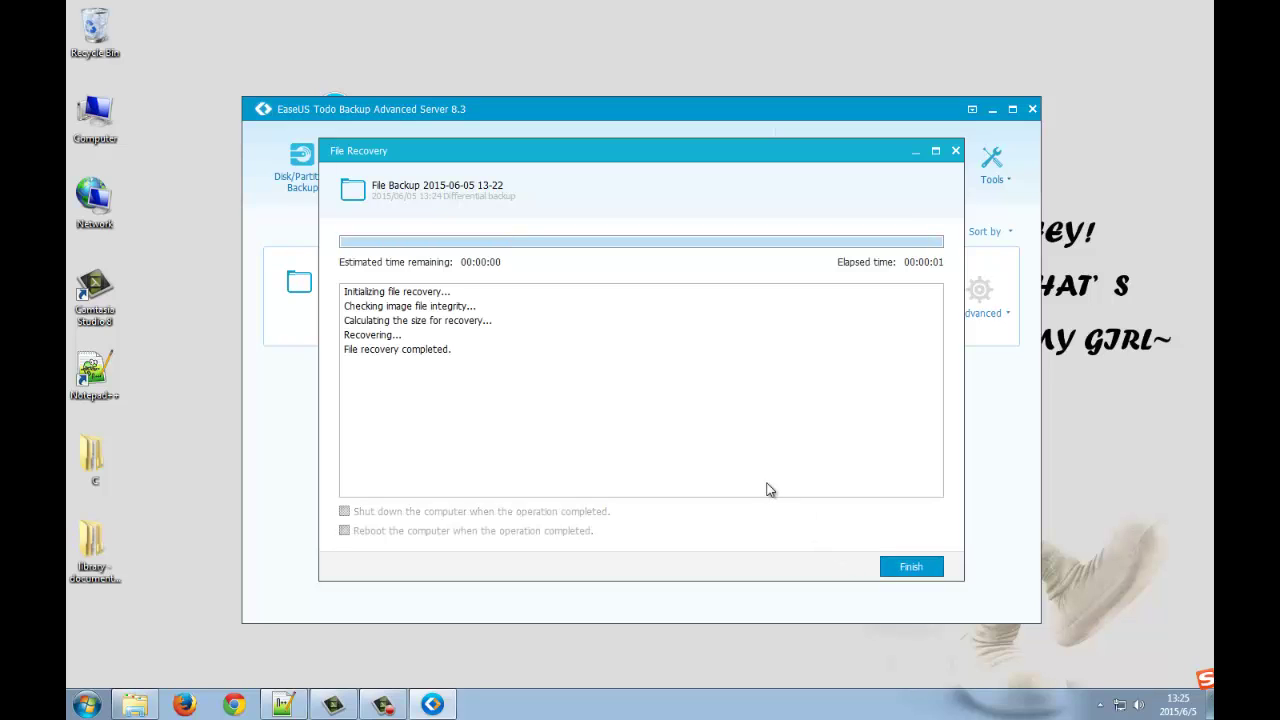
click(911, 567)
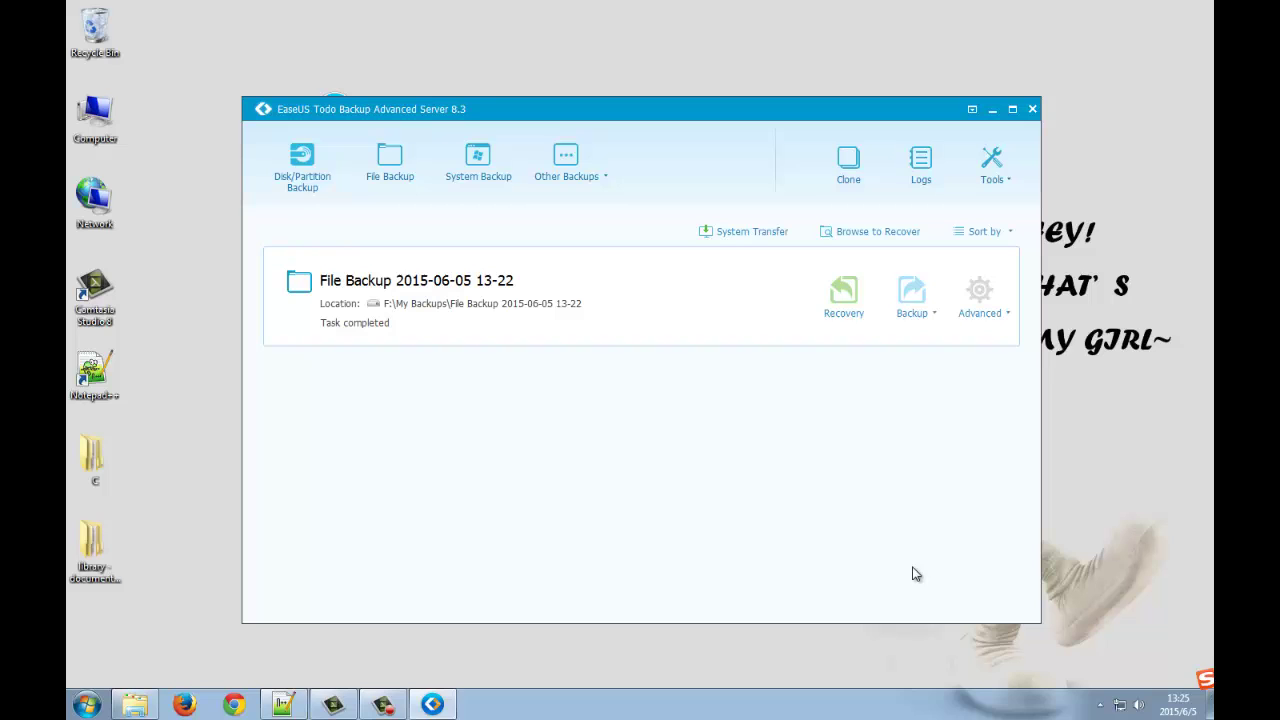
- Open the desktop recovery folder and browse C > Users > Administrator > My Documents
double_click(107, 566)
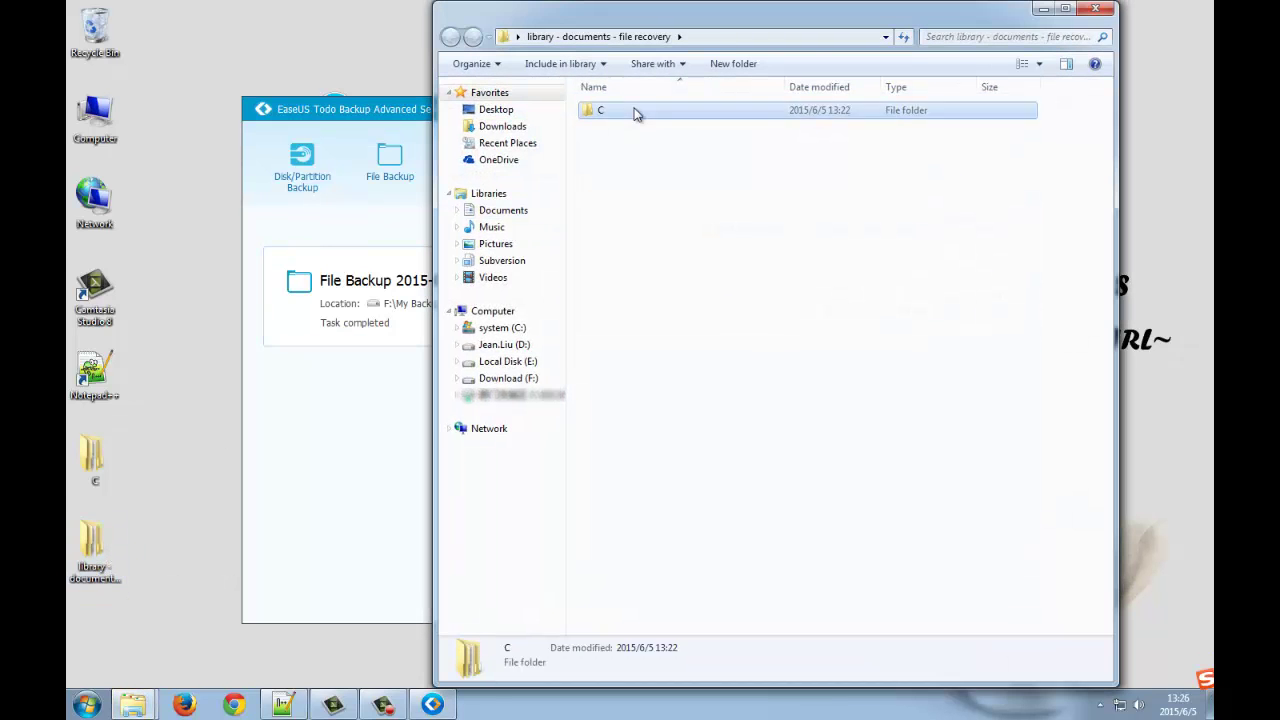
double_click(634, 113)
double_click(634, 113)
double_click(650, 113)
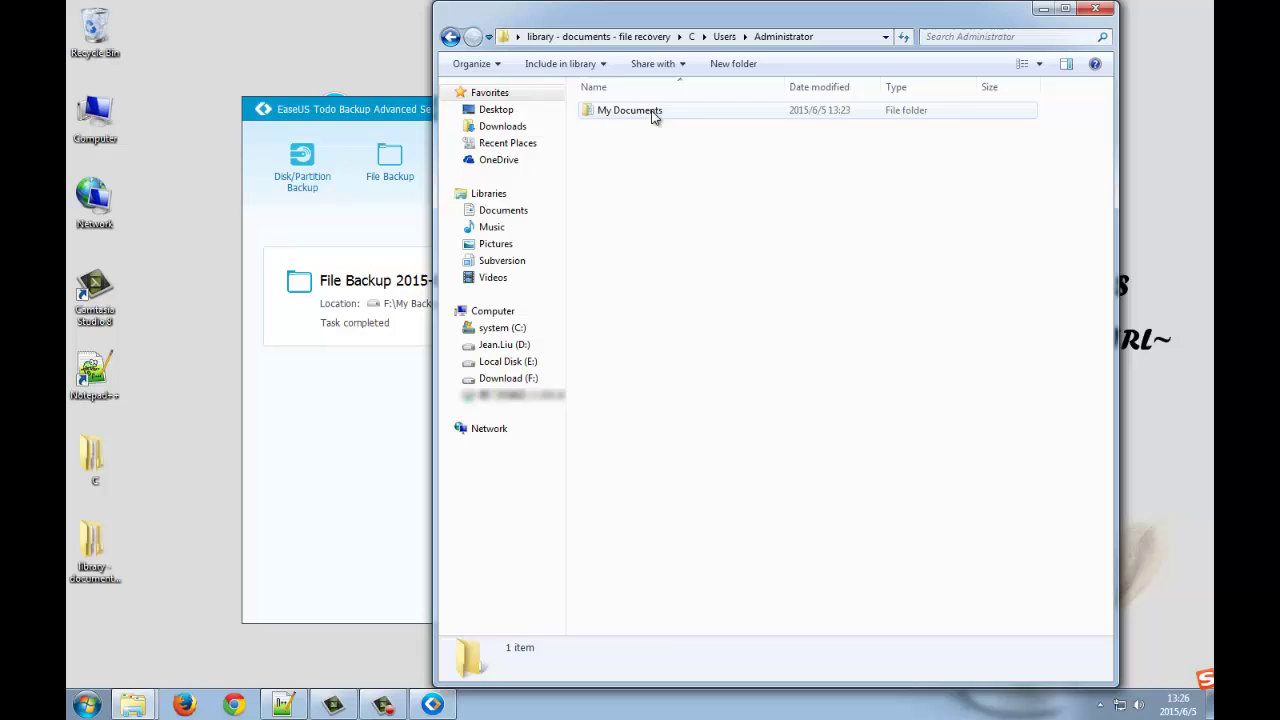
double_click(651, 114)
- Open the recovered .txt in Notepad, highlight the 'Thanks for watching!' closing line, then close it
double_click(667, 162)
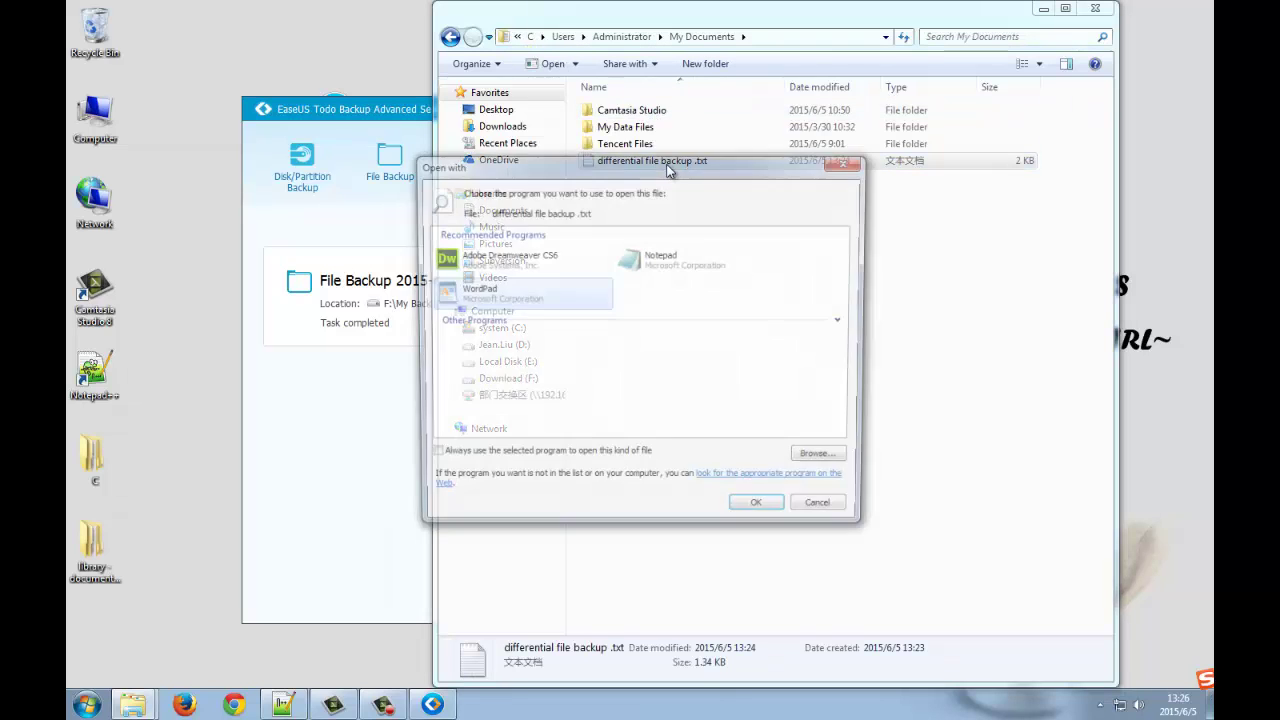
click(688, 254)
click(756, 513)
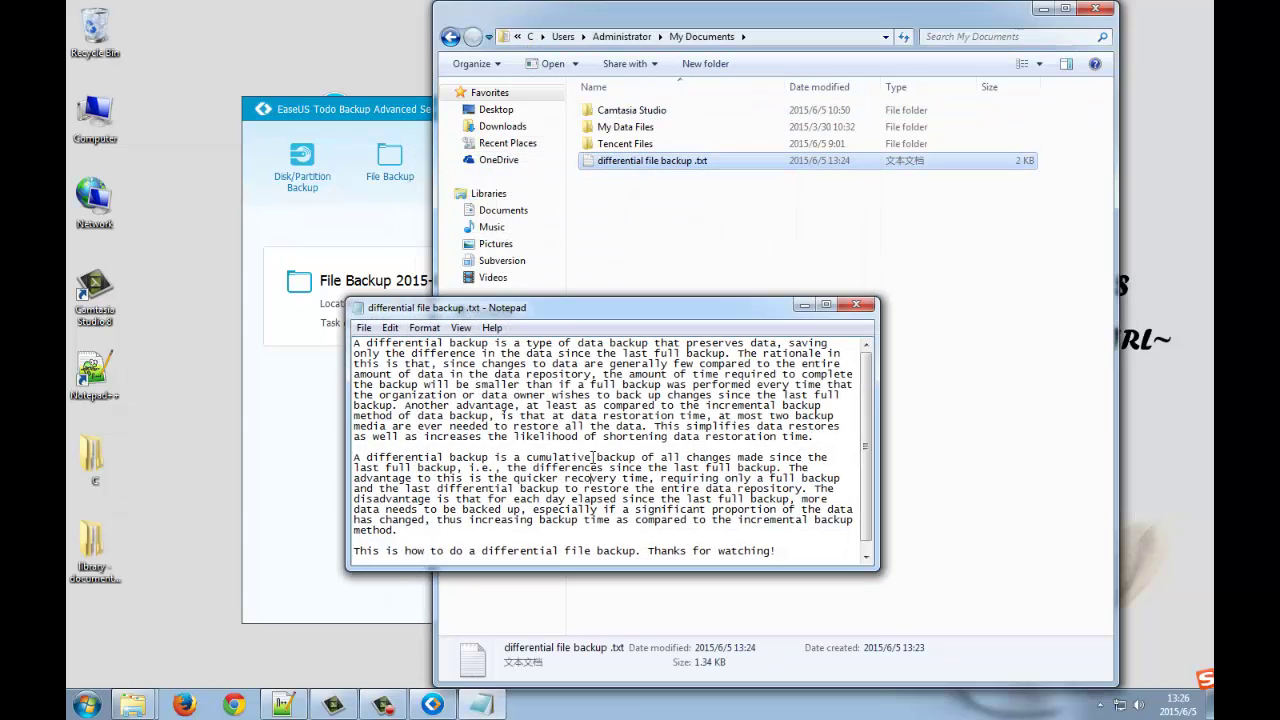
scroll(600, 465, down, 1)
drag(773, 540, 433, 531)
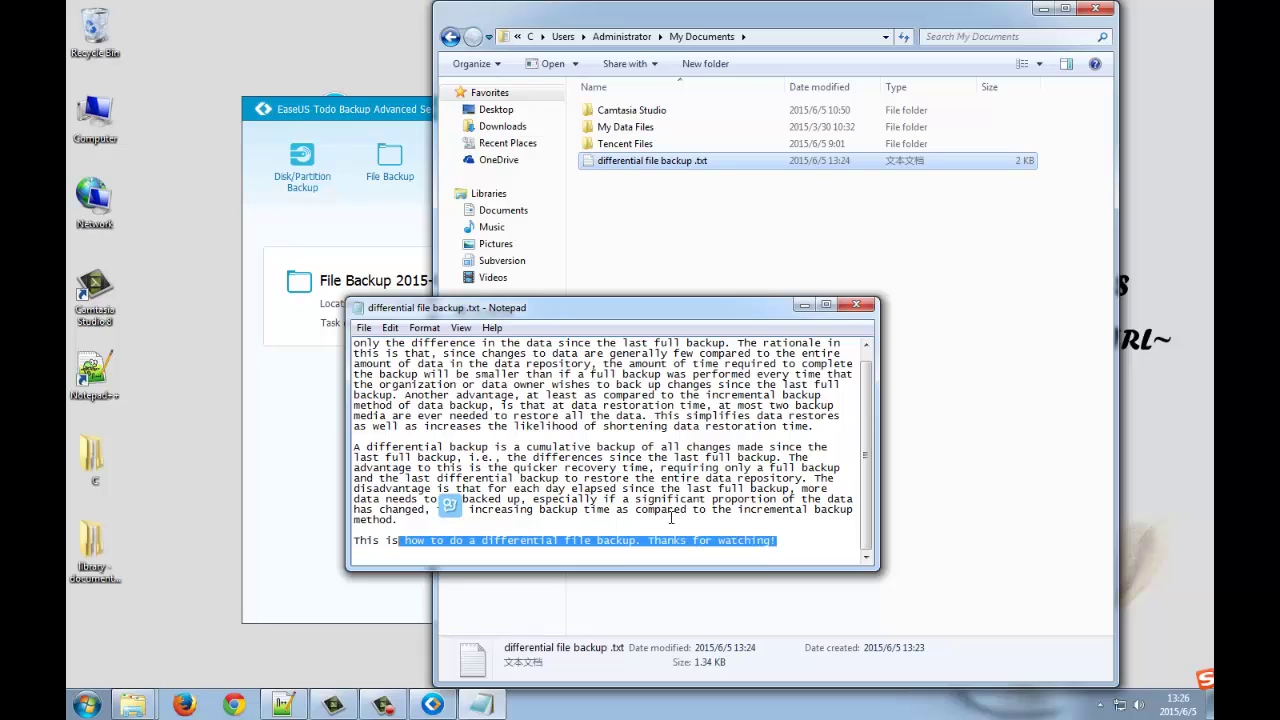
click(796, 535)
drag(778, 540, 354, 540)
click(788, 524)
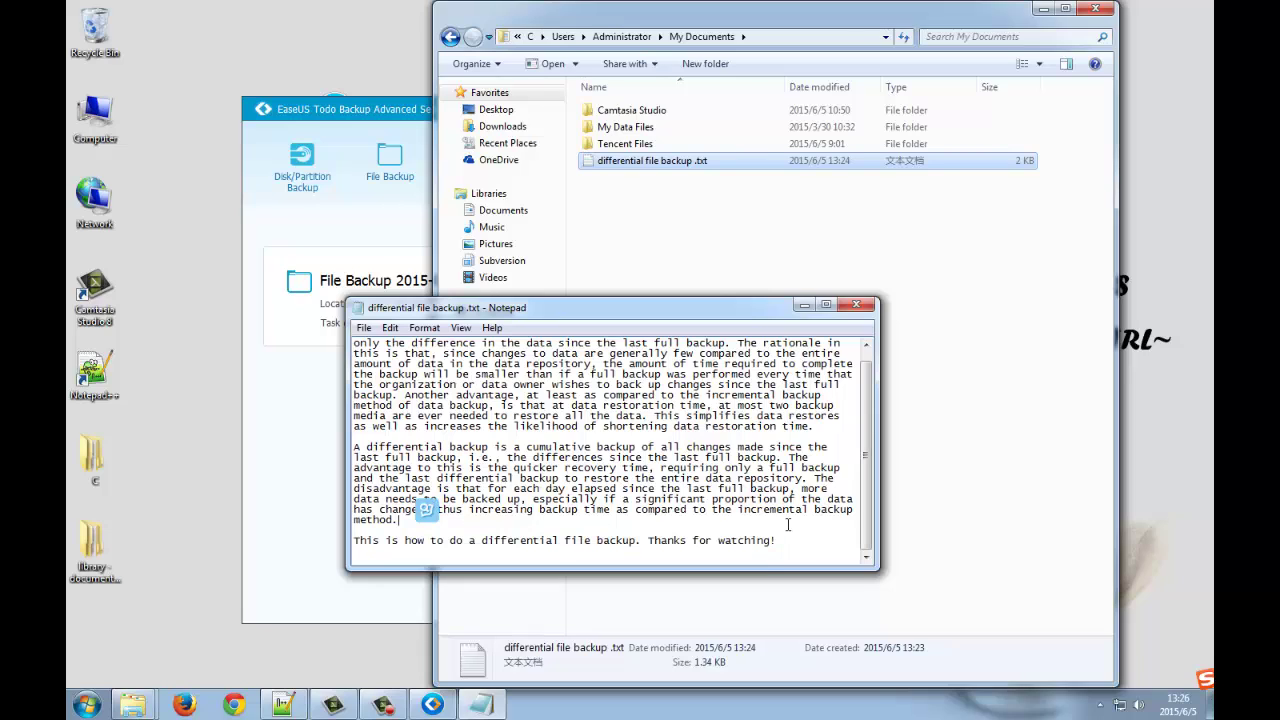
click(856, 305)
- Close the Explorer window of the recovery folder, leaving the EaseUS backup task list visible
click(1112, 11)
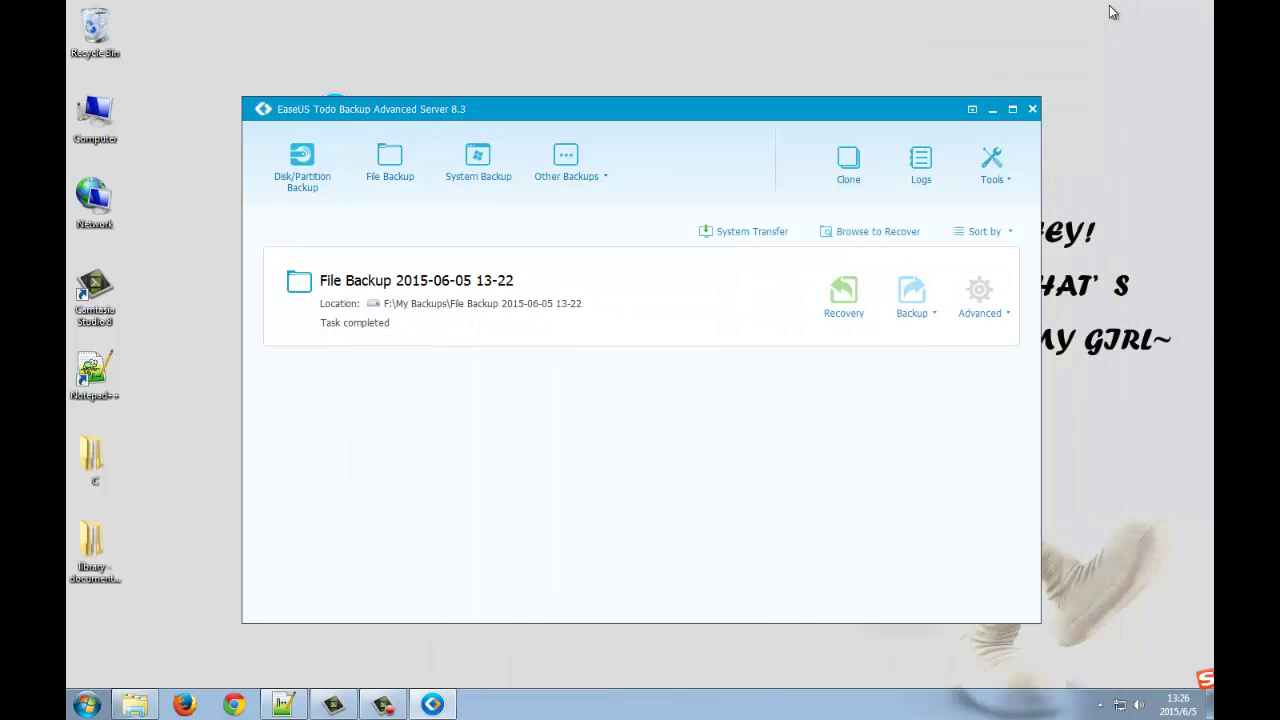